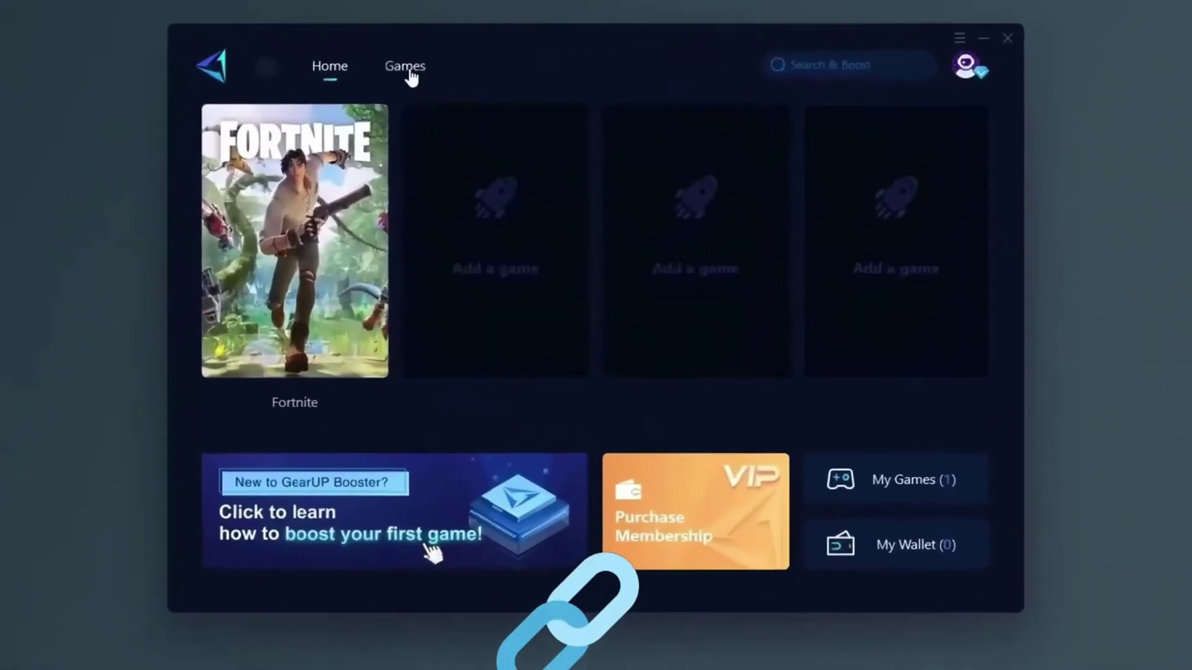
- View Fortnite's boost page, then browse GearUP Booster's full catalogue of supported games
left_click(286, 407)
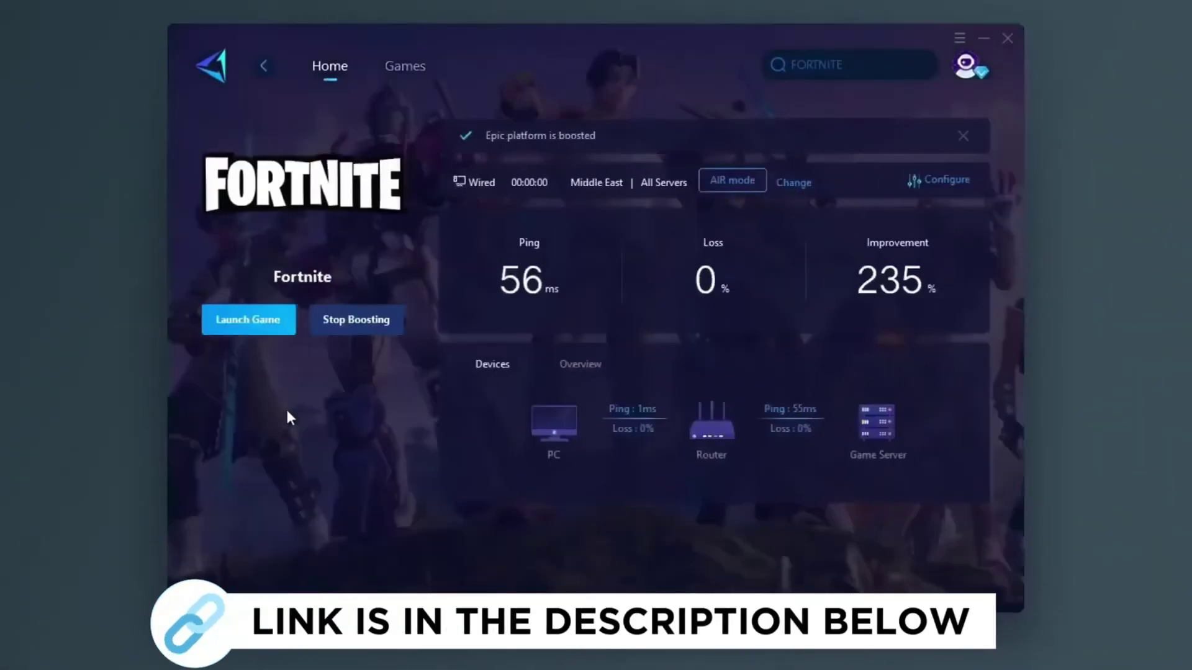
left_click(405, 66)
scroll(621, 186, "down", 2)
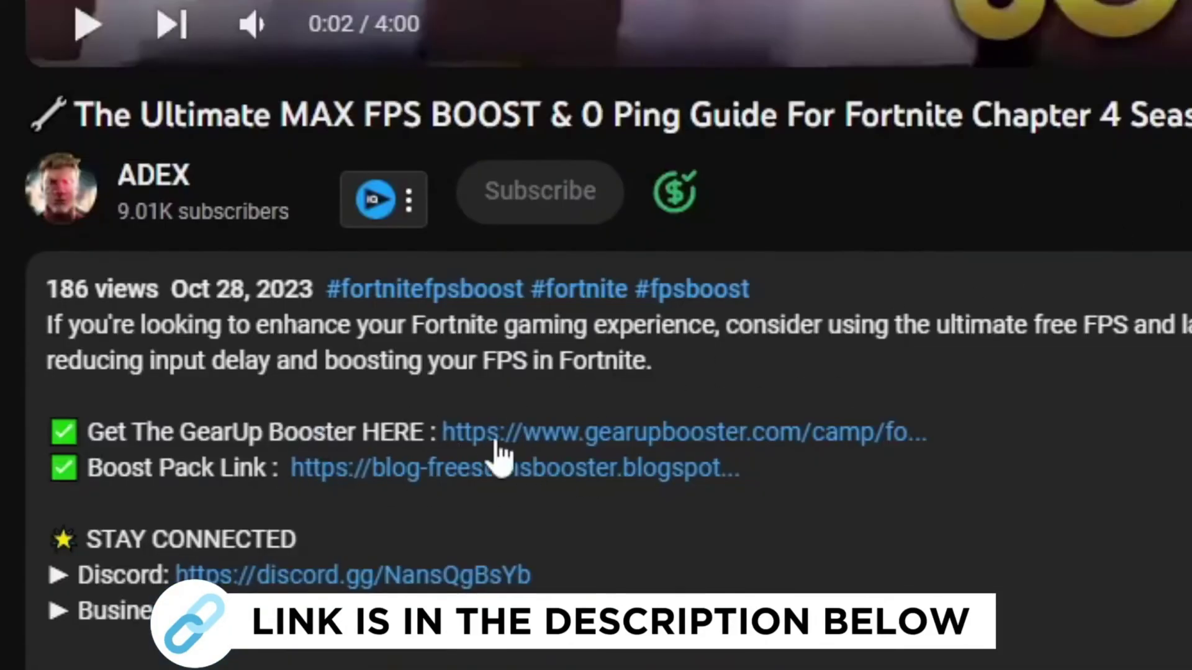
- Follow the GearUp Booster download link in the YouTube video description
left_click(641, 439)
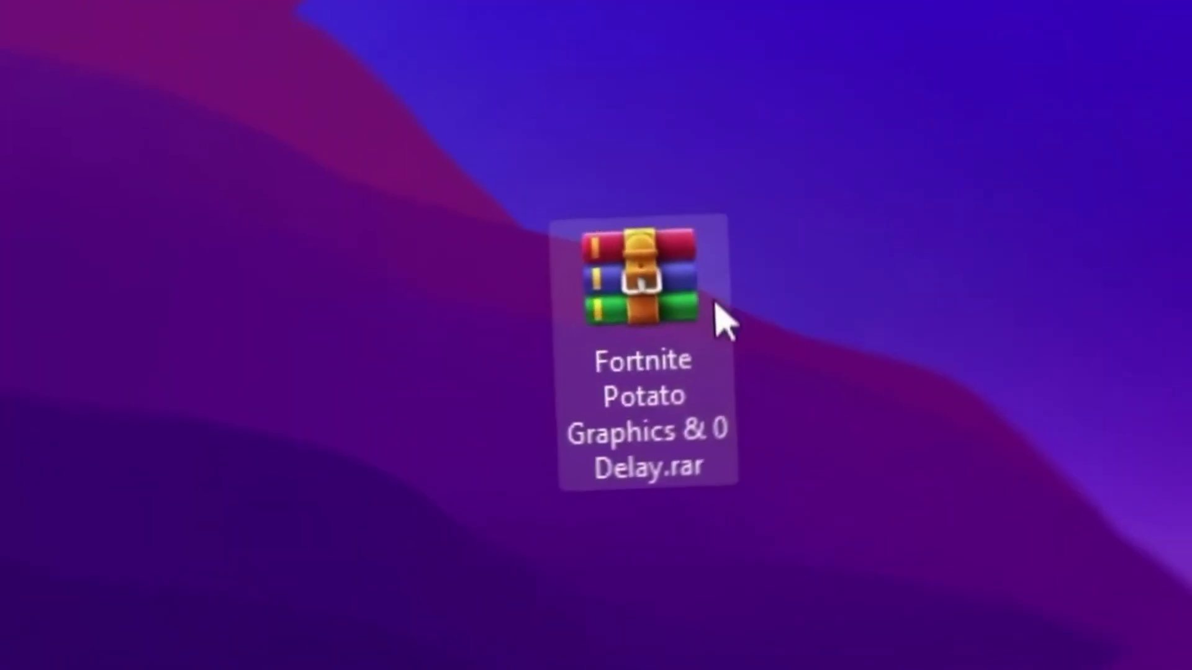
- Extract the AMD and INTEL and NVIDIA folders from the .rar to the desktop, replacing existing files
double_click(662, 314)
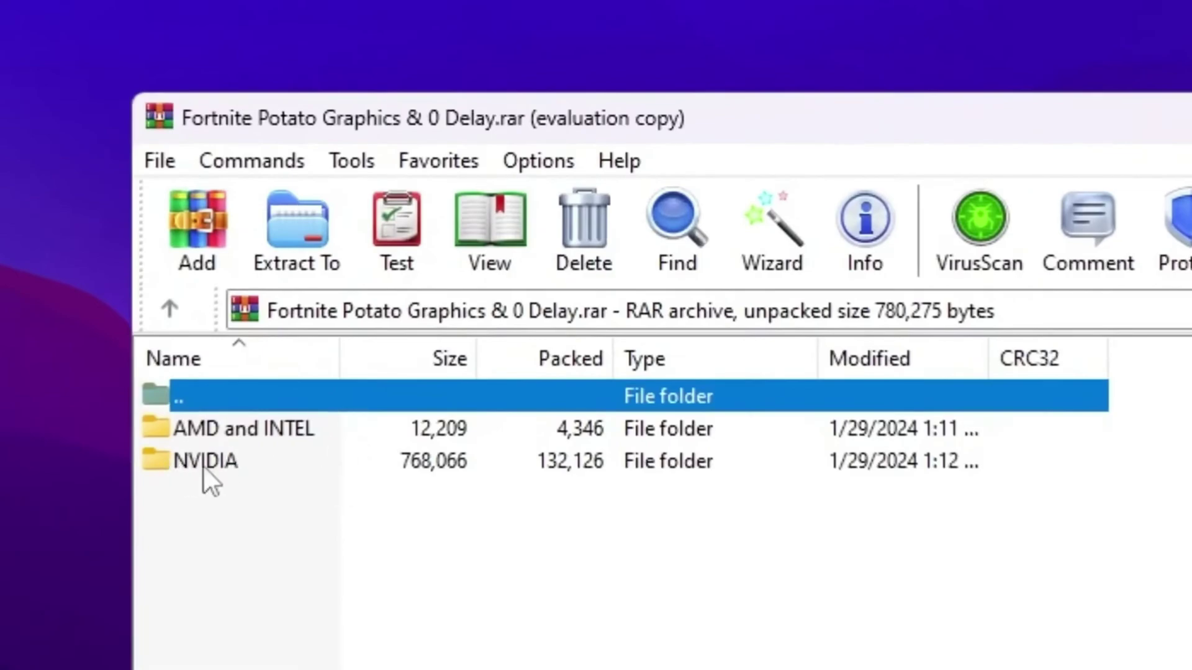
left_click_drag(284, 500, 214, 428)
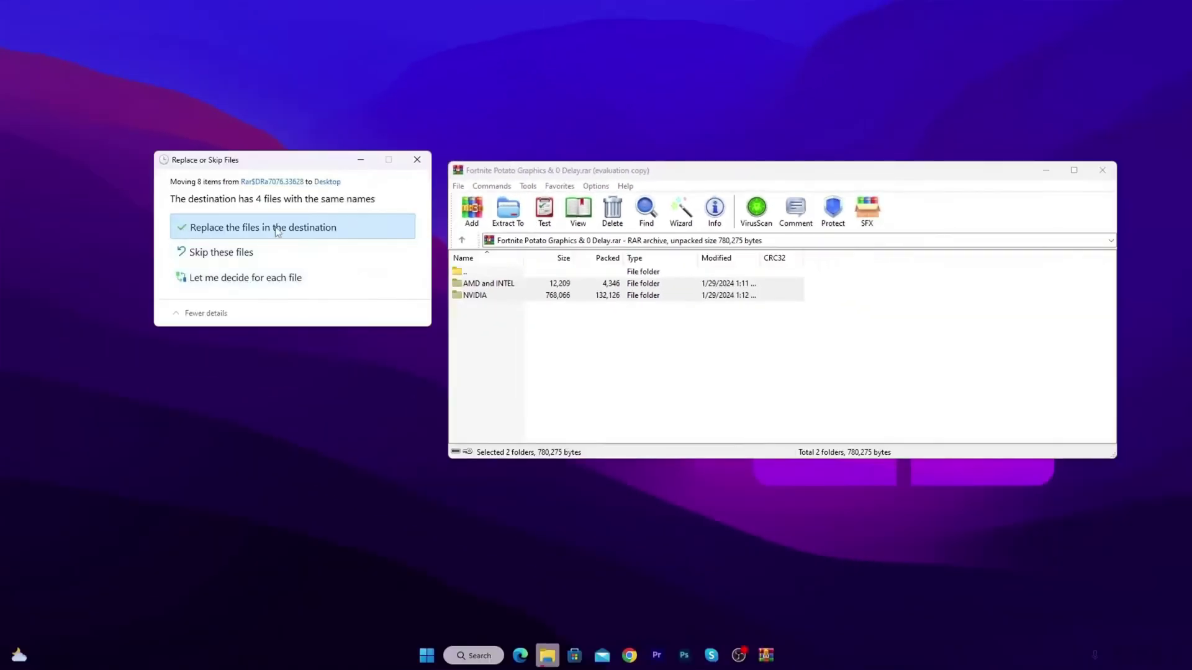
left_click(292, 226)
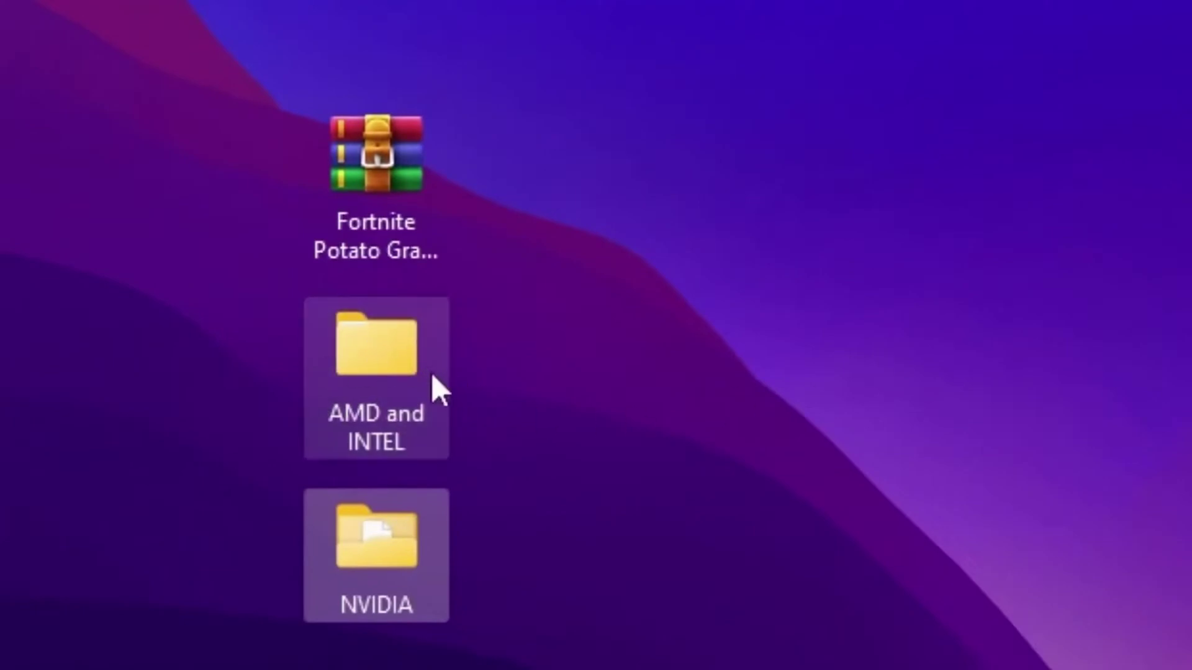
- Launch nvidiaProfileInspector.exe as administrator from NVIDIA\nvidiaProfileInspector
left_click(699, 393)
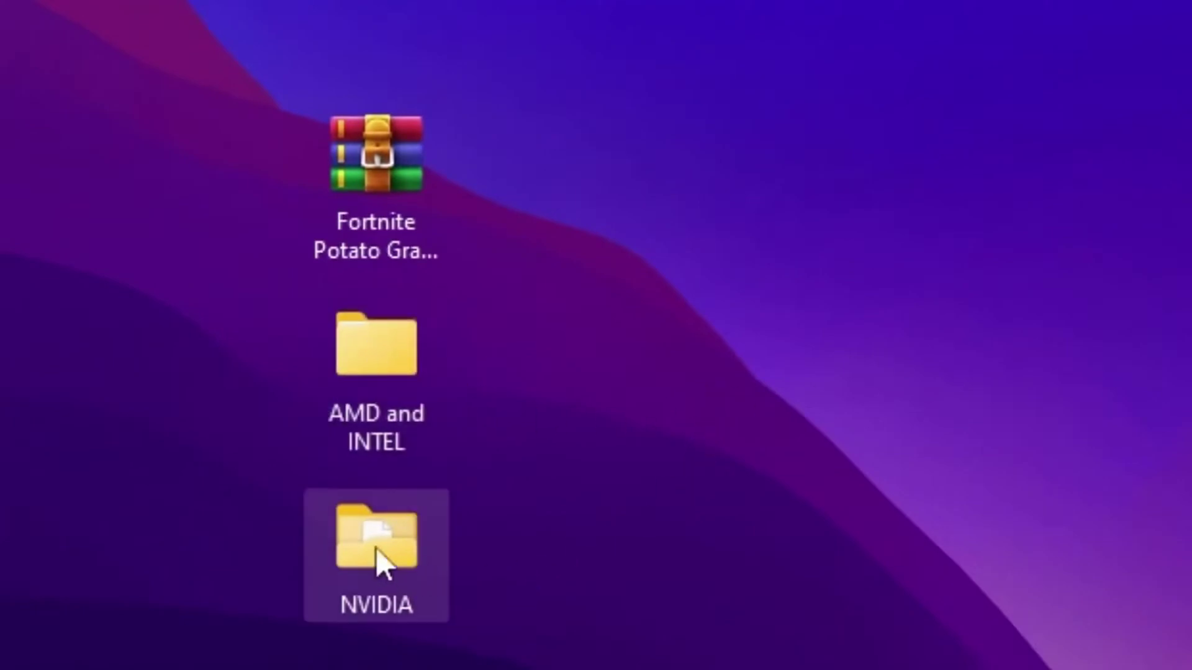
double_click(427, 533)
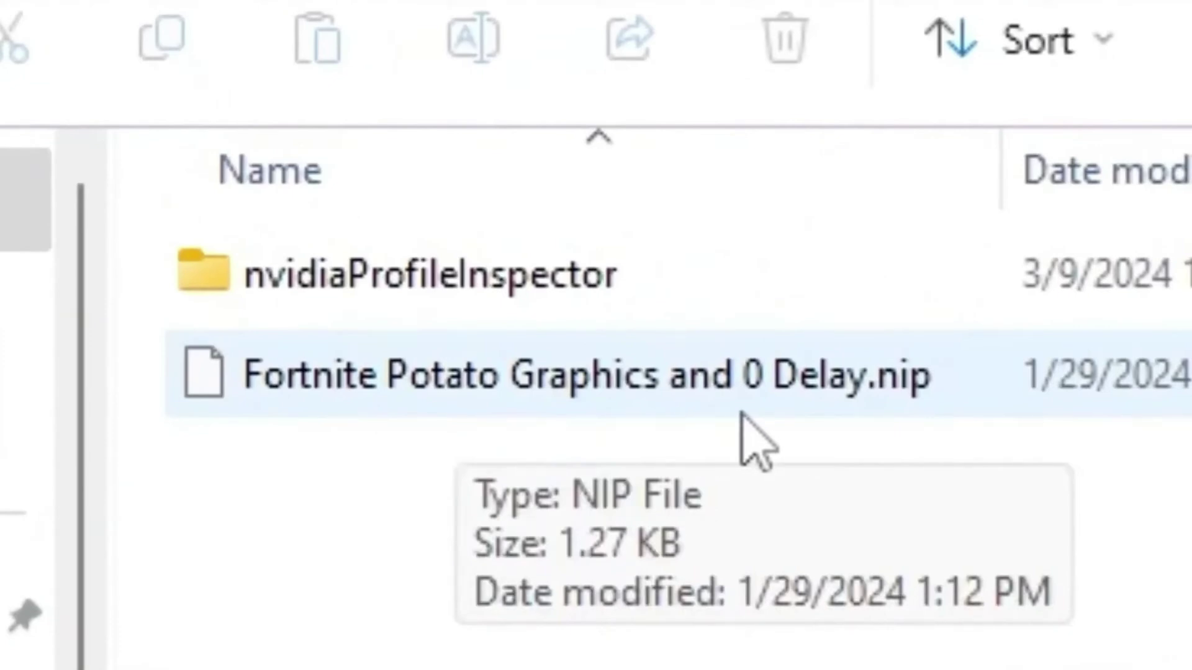
left_click(492, 279)
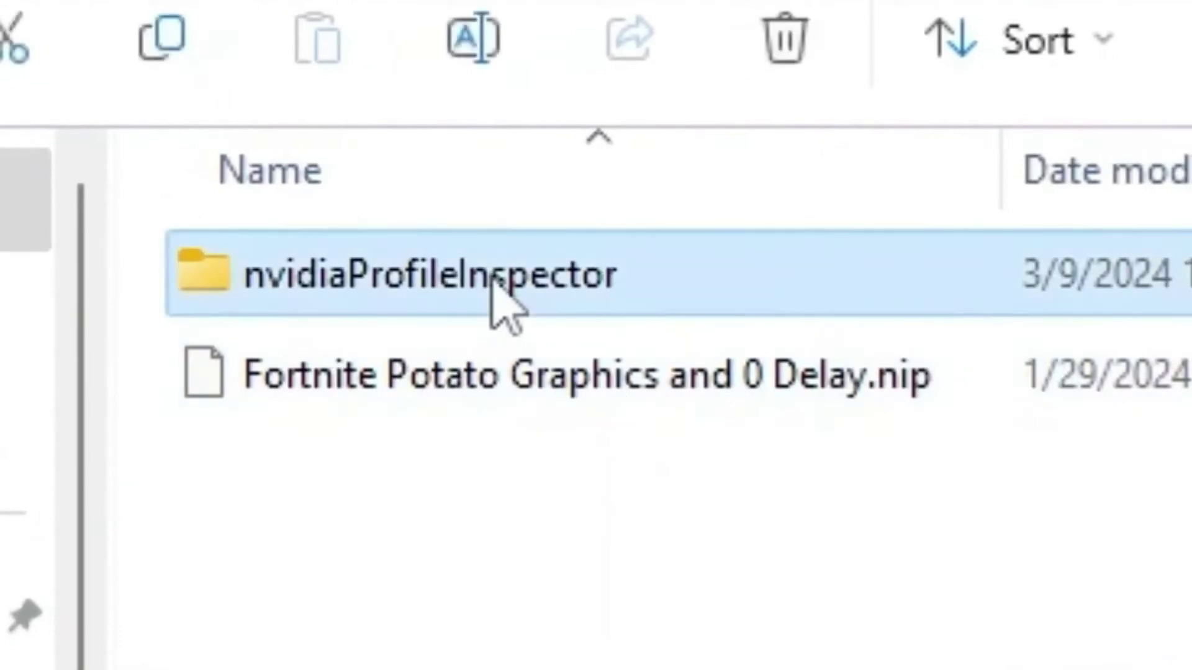
double_click(493, 280)
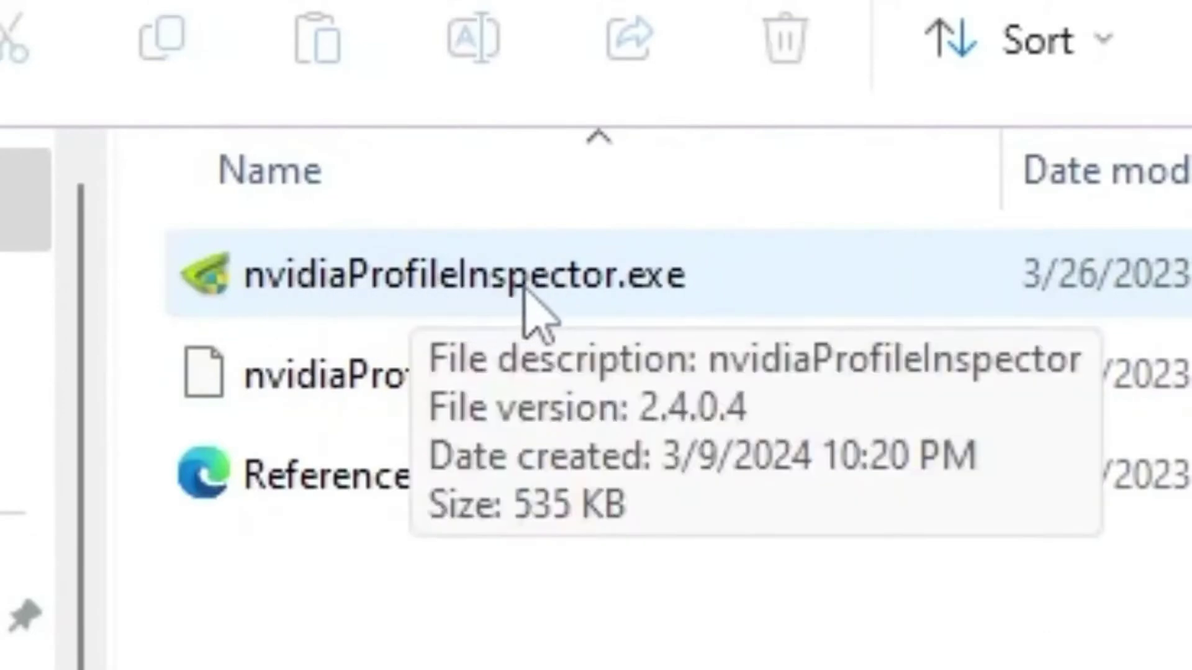
double_click(418, 280)
key("alt+y")
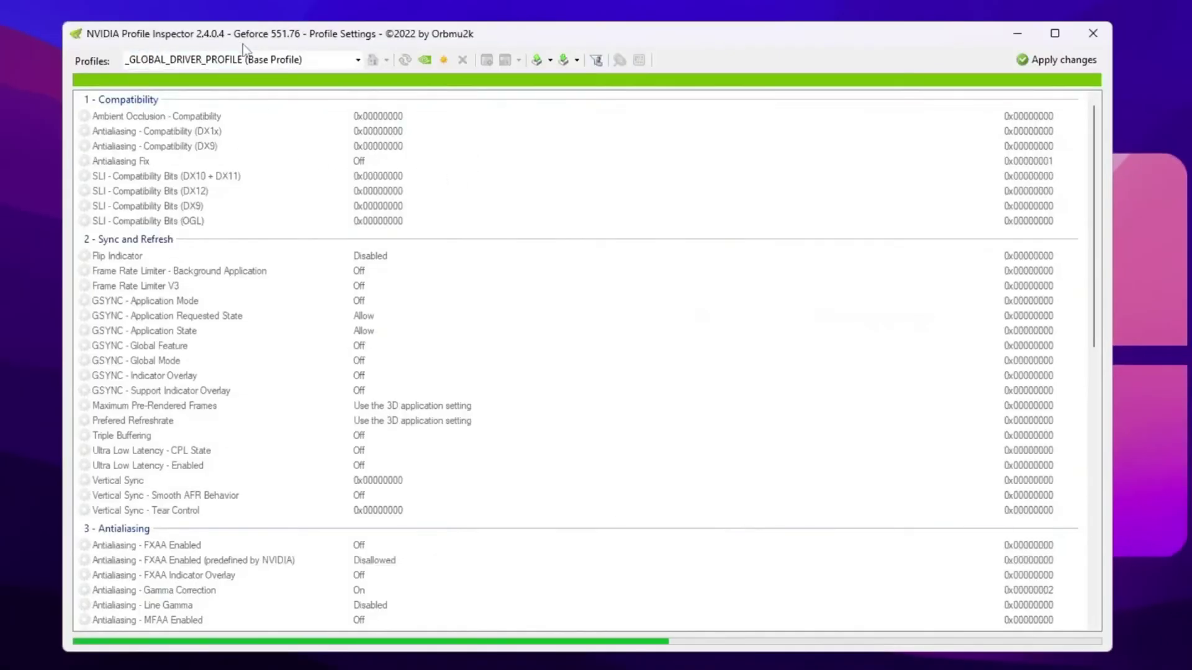
- Search profiles for 'fort' and load the Fortnite profile
left_click(300, 64)
type("fpr")
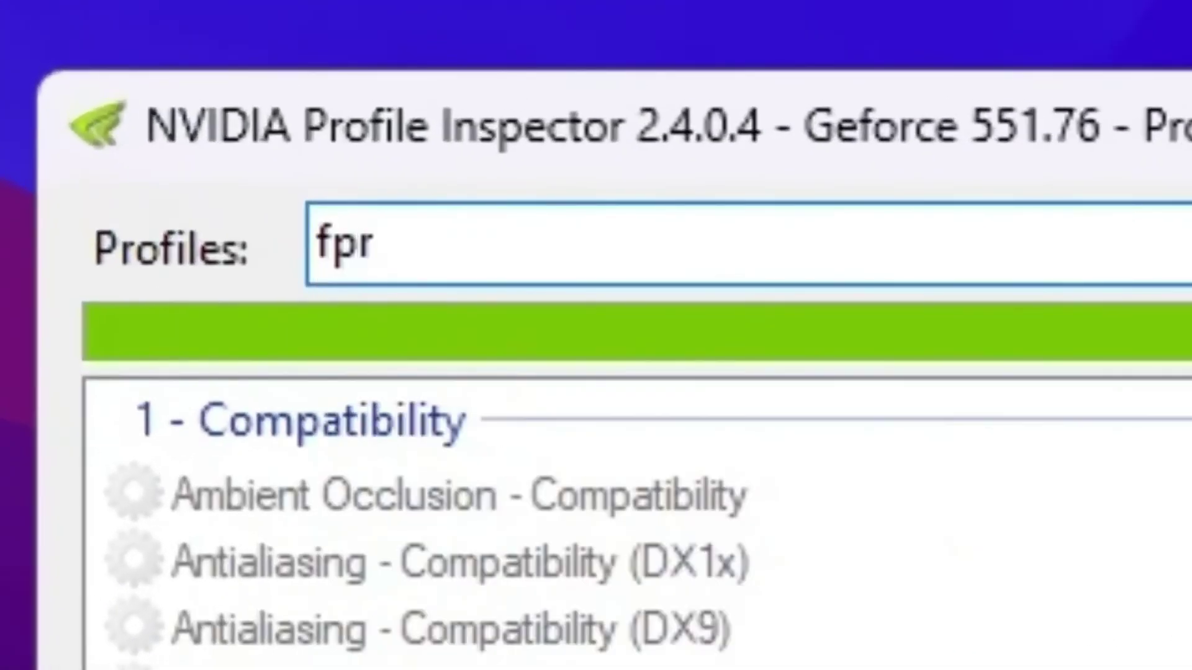
key("BackSpace")
key("BackSpace")
type("ort")
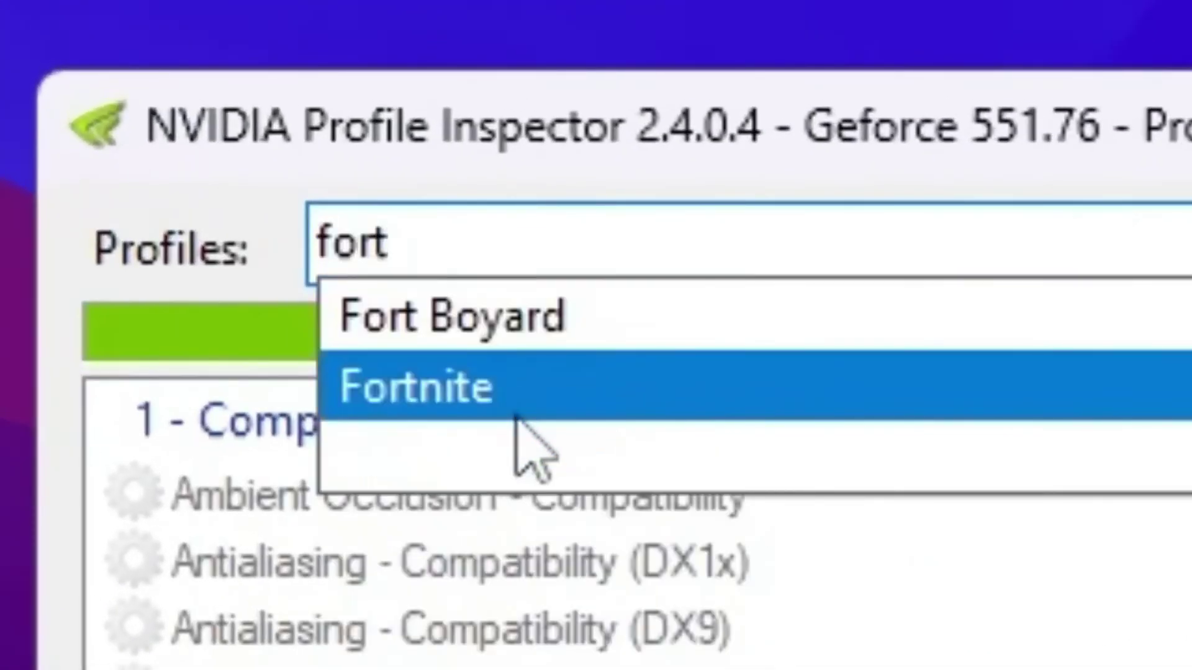
left_click(426, 397)
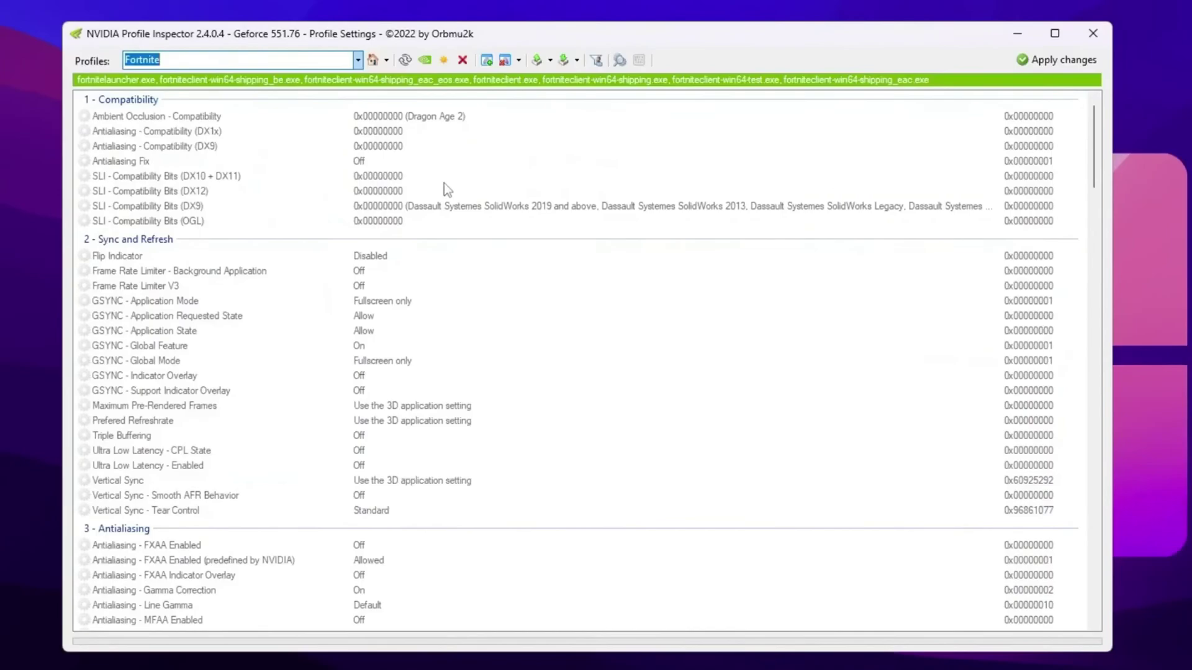
- Set Antialiasing - Transparency Supersampling to 0x00000008 AA_MODE_REPLAY_MODE_ALL
scroll(445, 184, "down", 4)
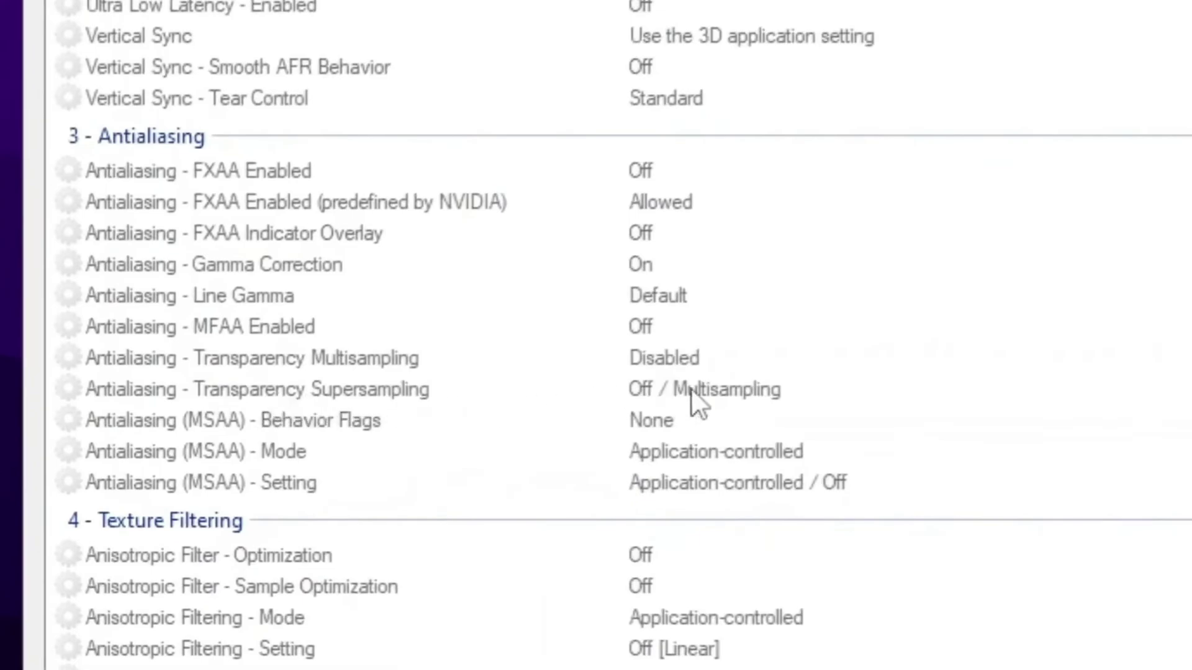
left_click(691, 390)
key("alt+Down")
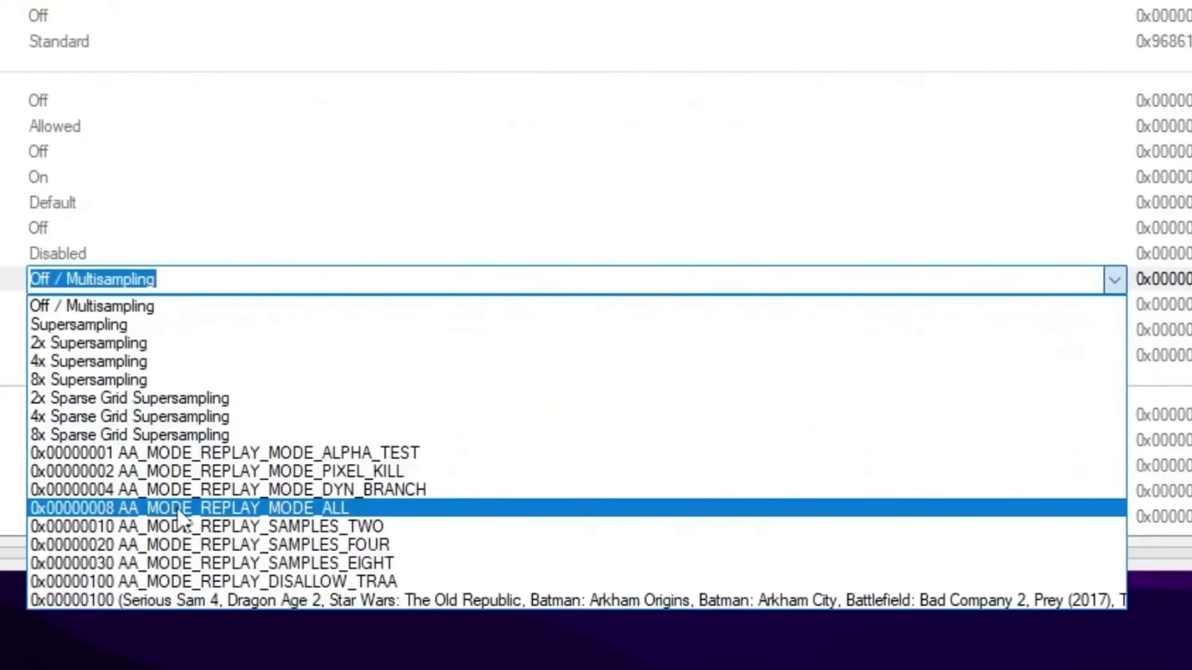
left_click(271, 508)
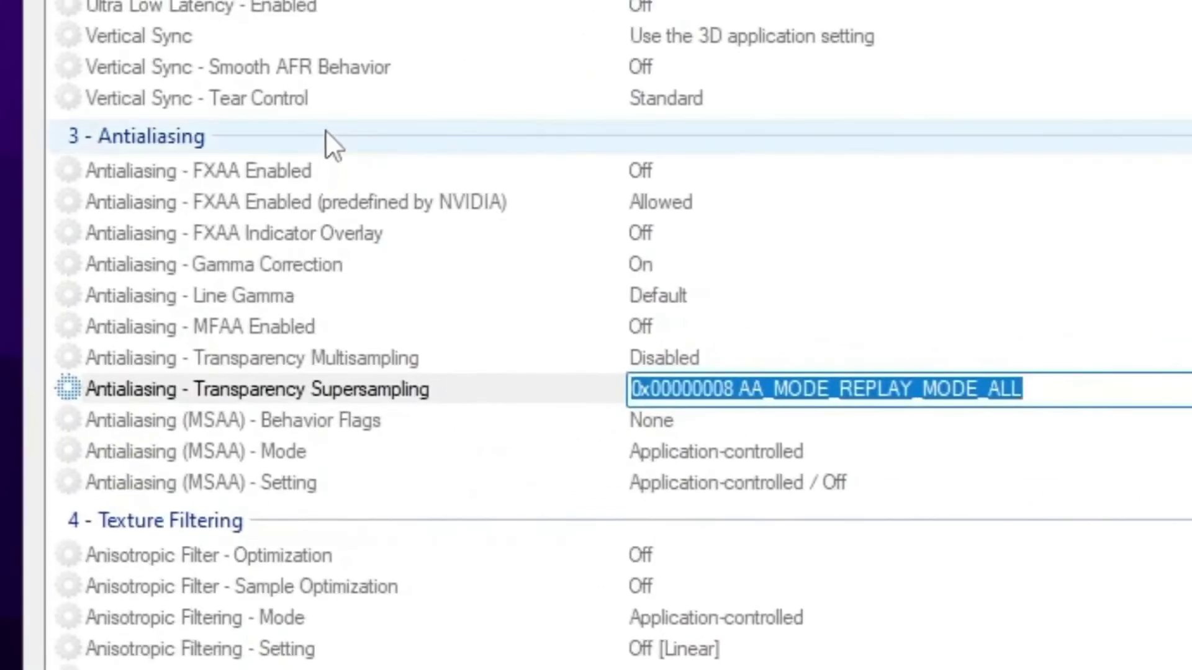
scroll(327, 141, "down", 4)
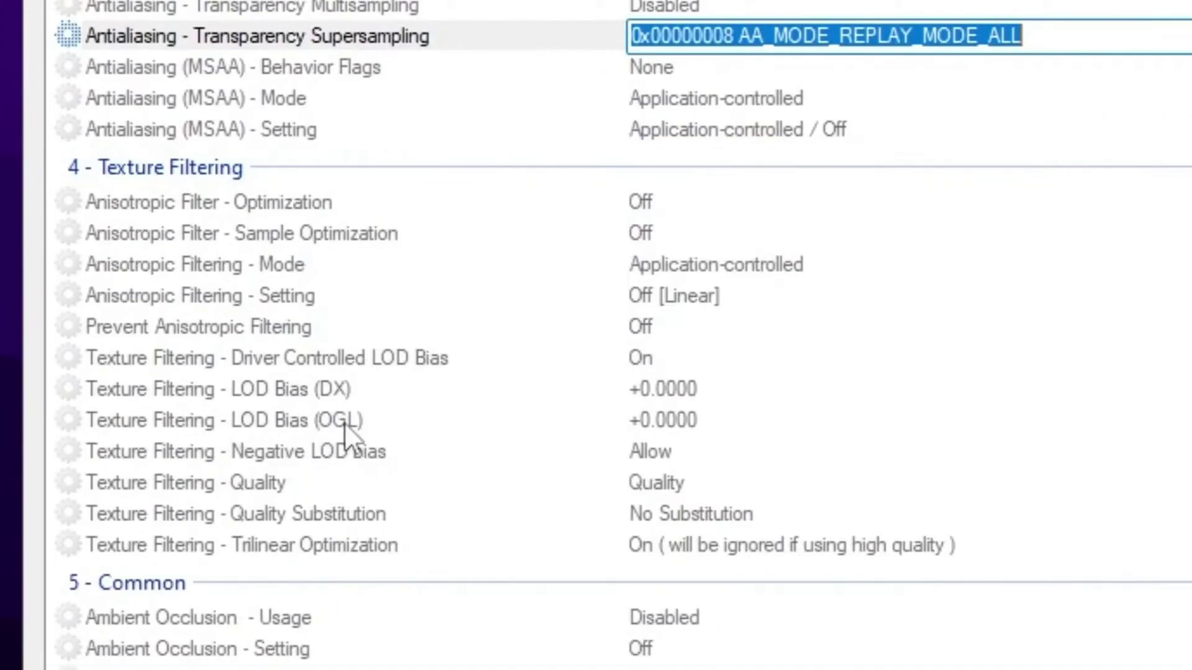
- Set Texture Filtering LOD Bias (DX) to +2.0000
left_click(740, 398)
key("alt+Down")
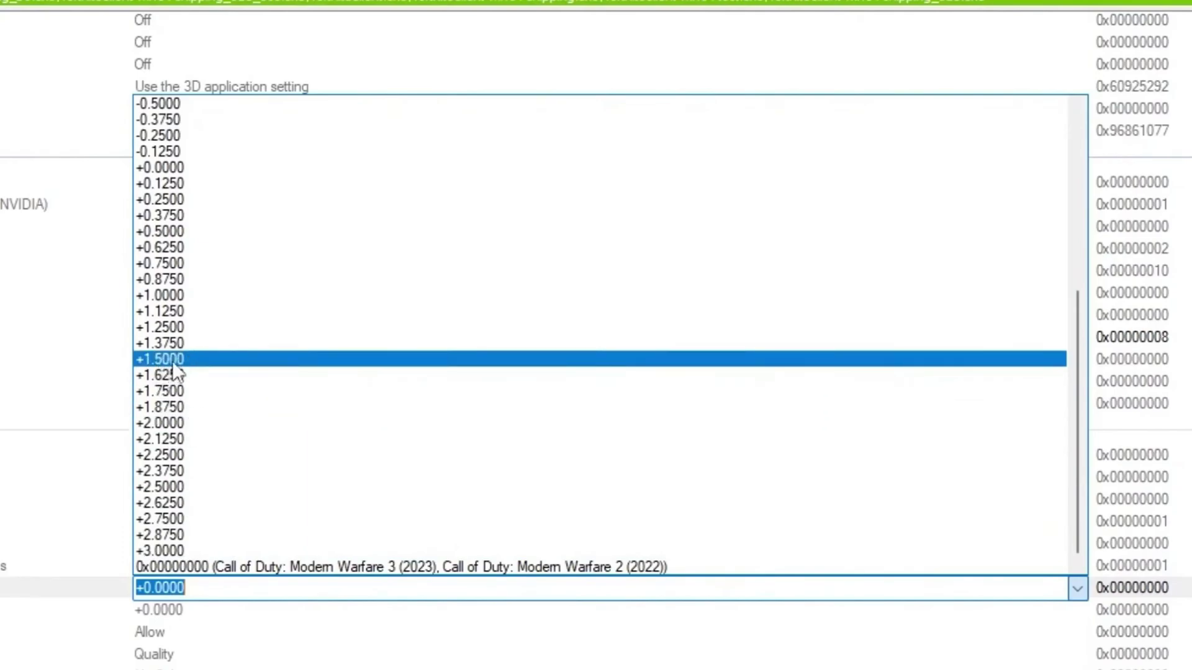
left_click(163, 424)
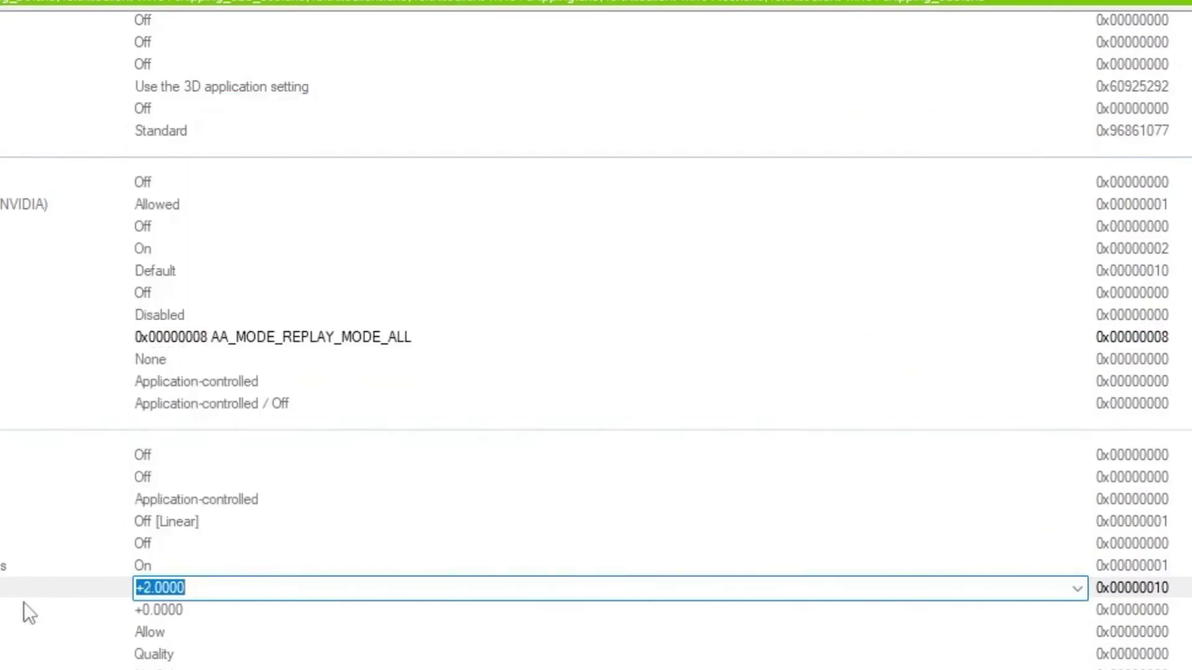
- Set Texture Filtering LOD Bias (OGL) to +2.0000
left_click(151, 610)
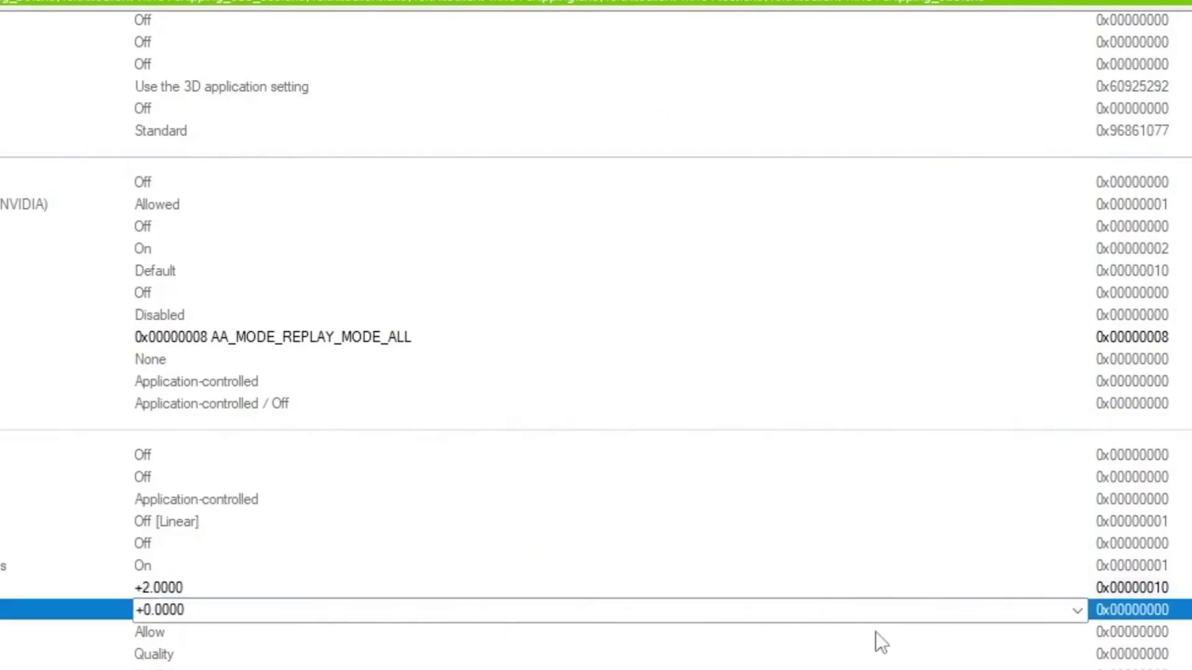
left_click(1075, 613)
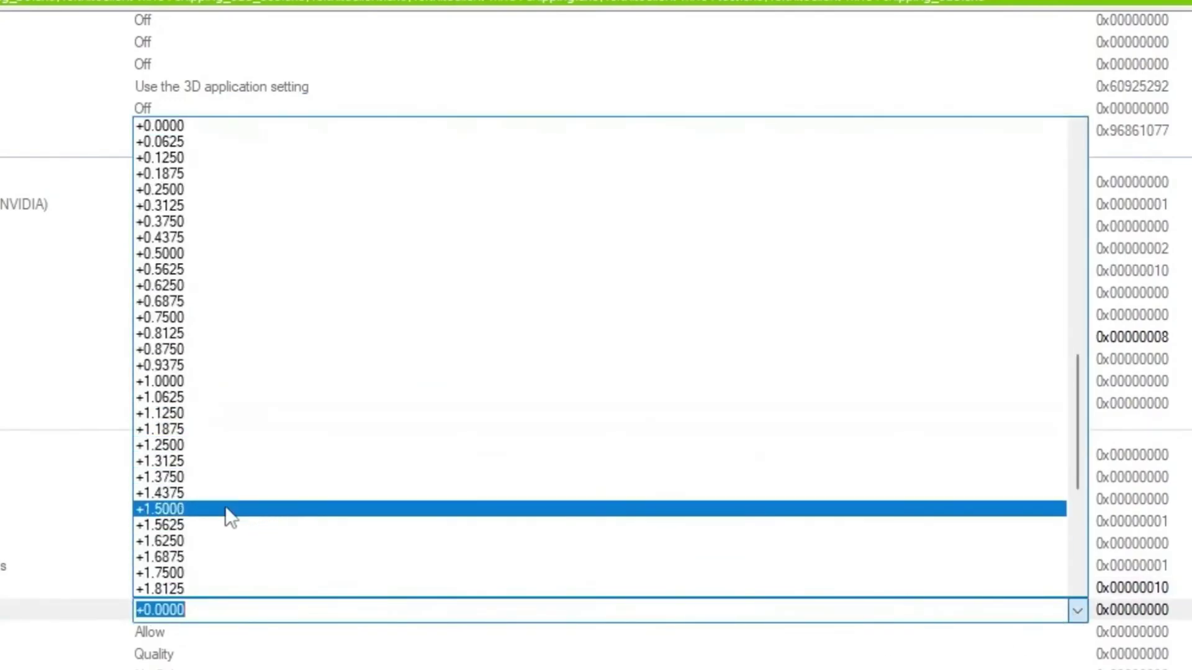
scroll(235, 415, "down", 2)
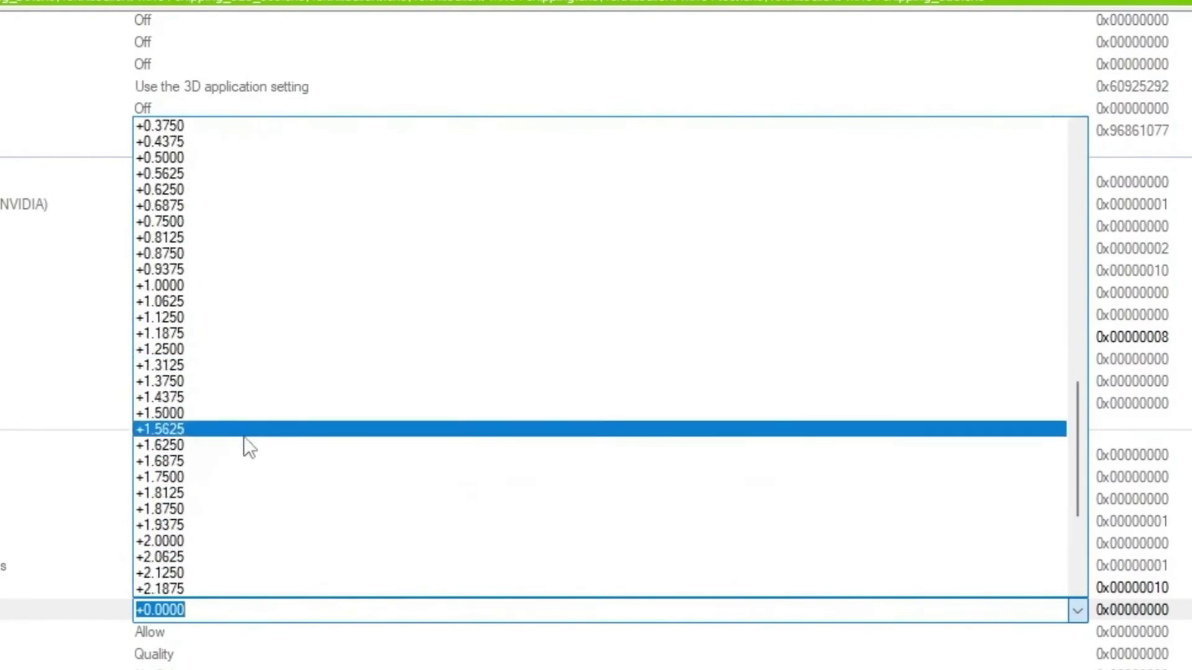
left_click(186, 541)
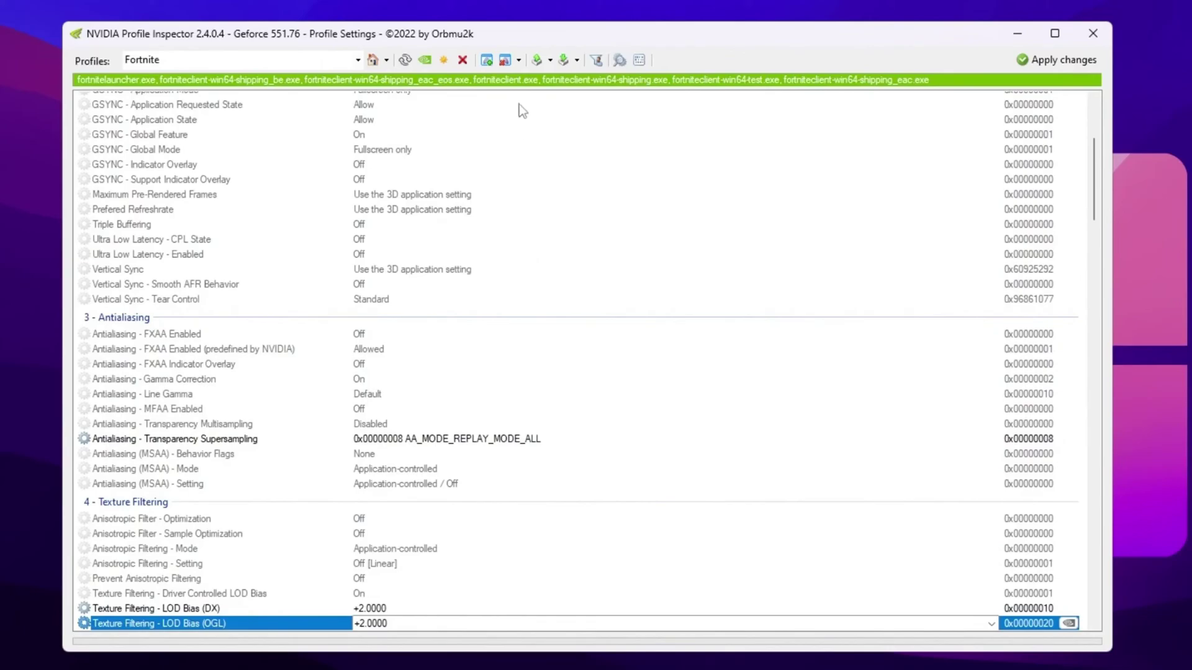
- Import the Fortnite Potato Graphics and 0 Delay.nip profile, apply the changes, and close the inspector
left_click(569, 62)
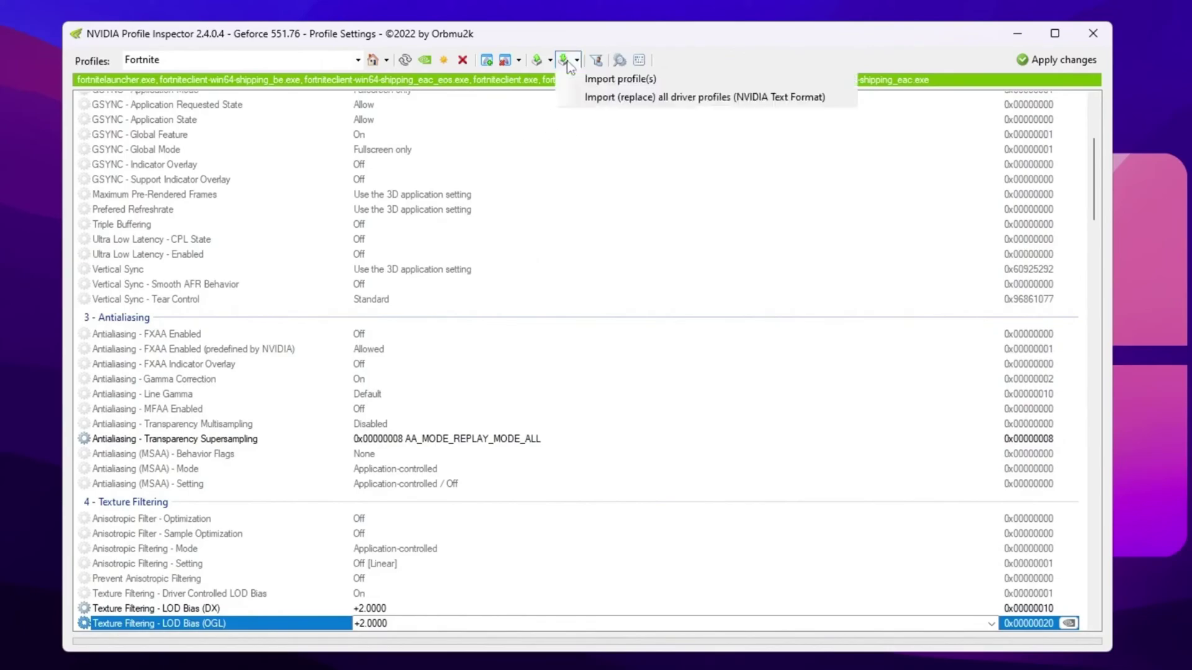
left_click(595, 77)
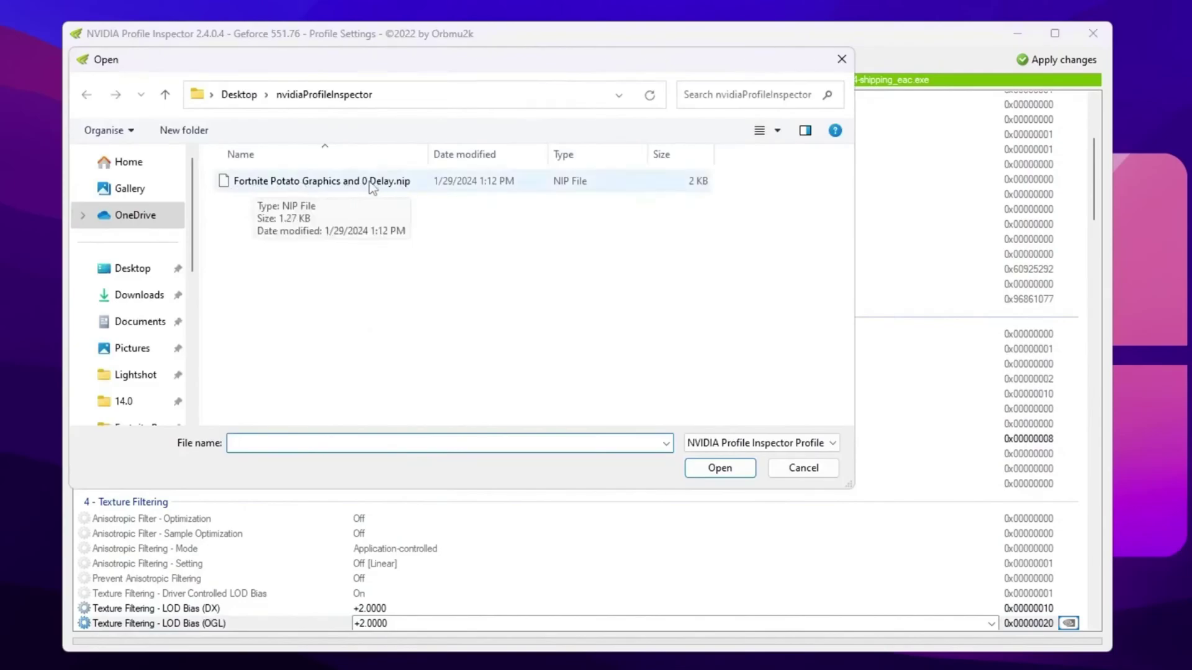
double_click(429, 180)
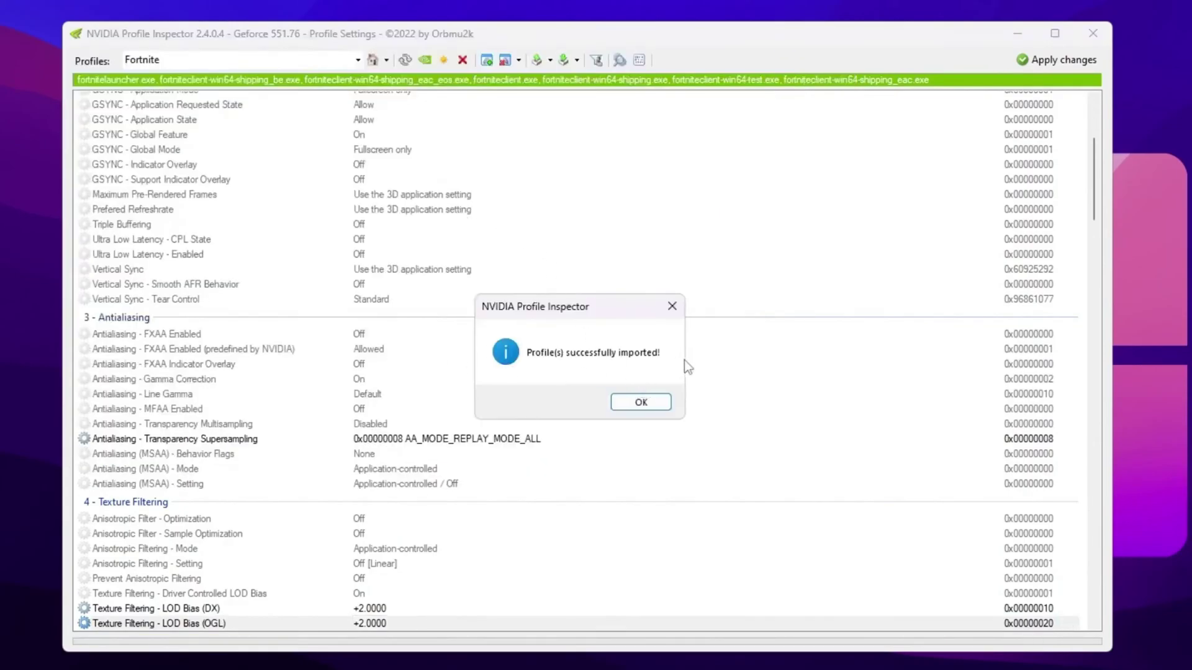
left_click(639, 402)
left_click(1046, 65)
left_click(1093, 34)
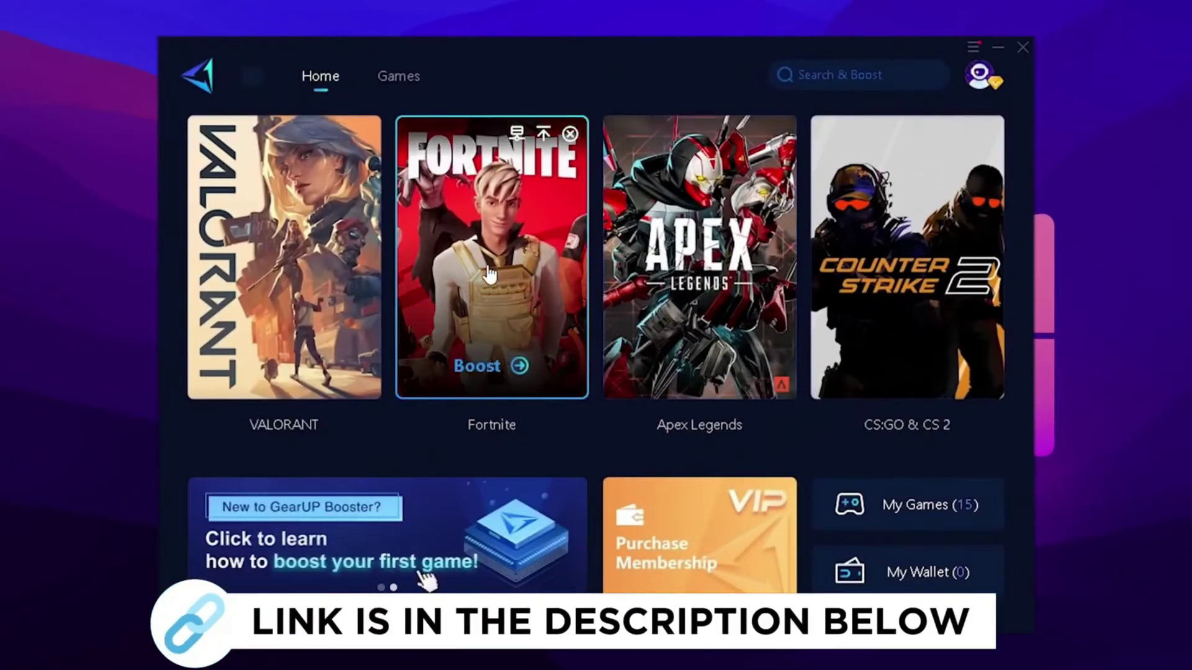
- Start a GearUP Booster boost for Fortnite from its game card
left_click(510, 276)
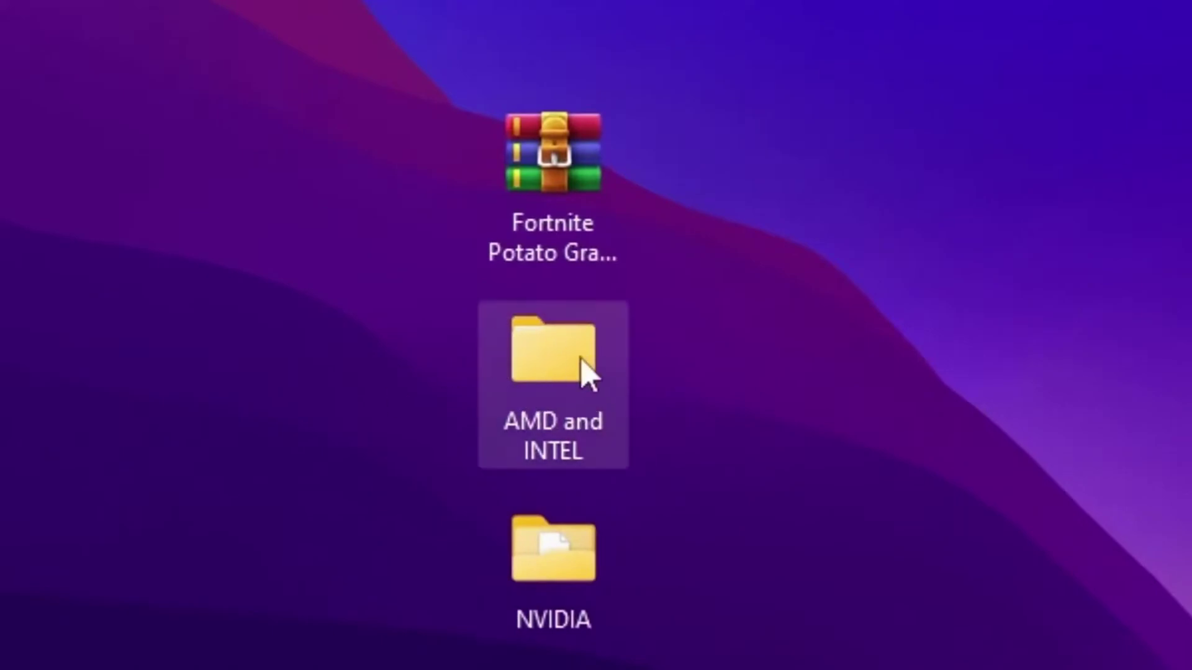
- Copy GameUserSettings.ini from the AMD and INTEL\GameUserSettings folder
double_click(510, 359)
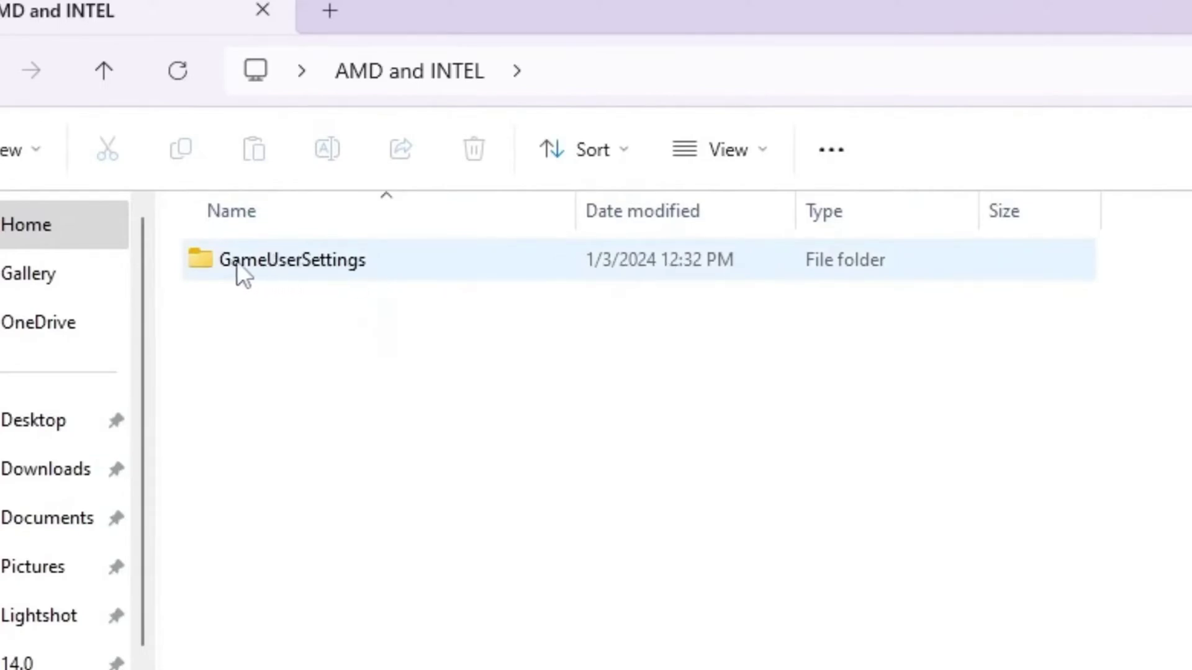
double_click(314, 259)
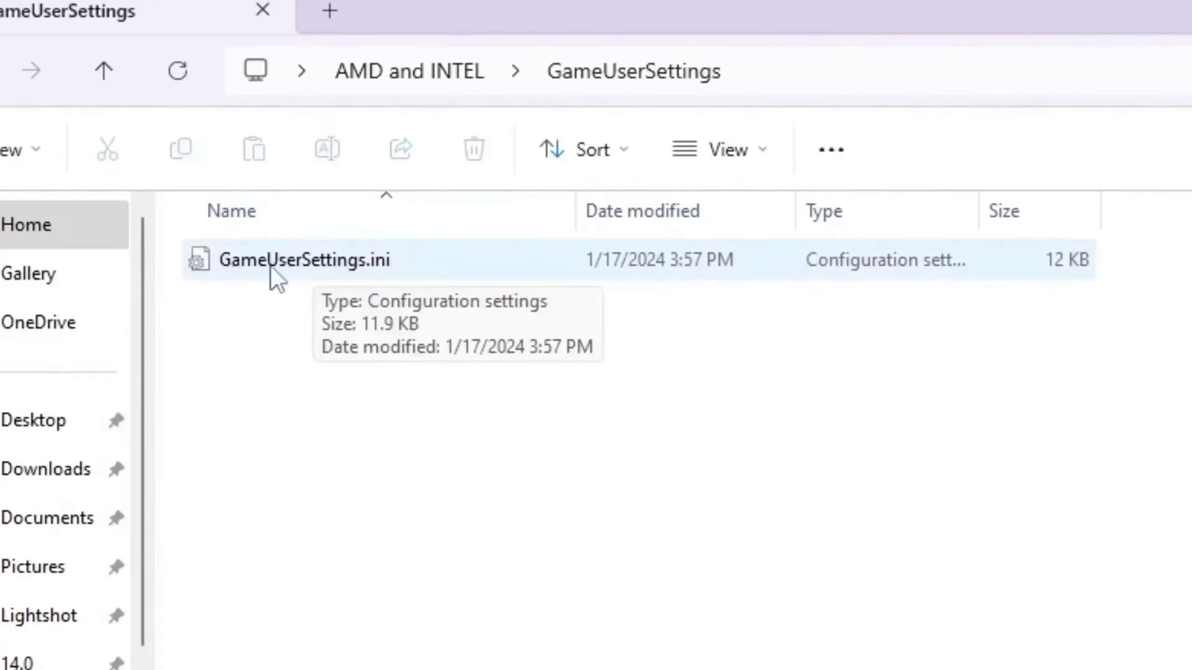
right_click(291, 261)
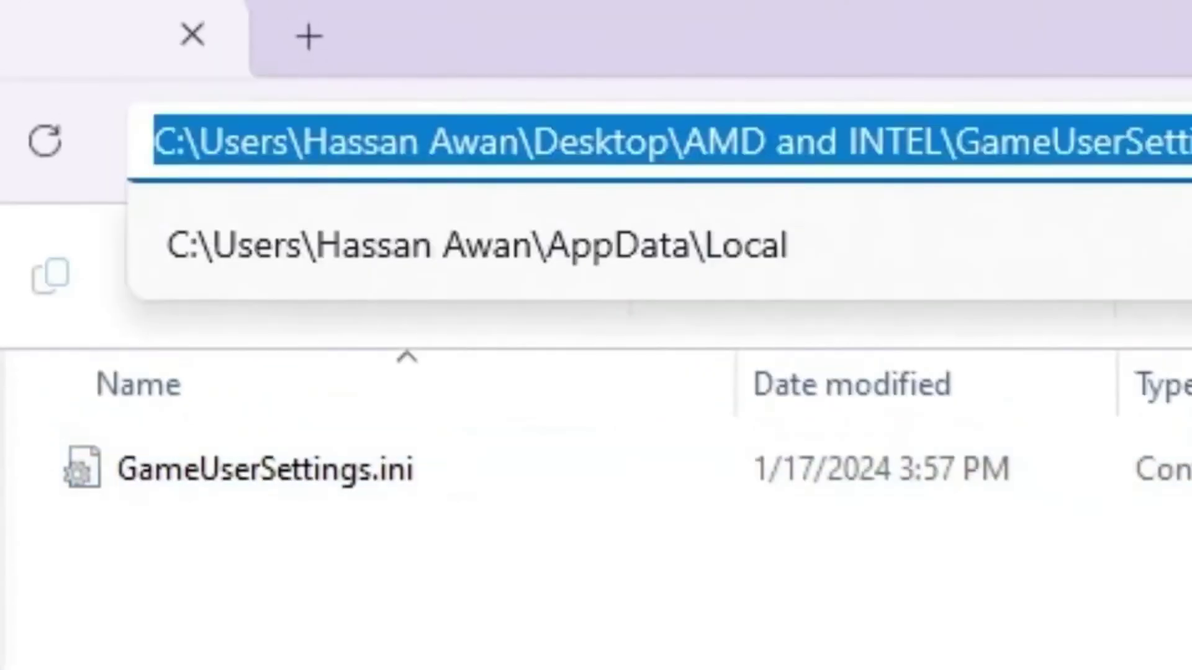
- Navigate to %localappdata%\FortniteGame\Saved\Config\WindowsClient
type("%")
key("Down")
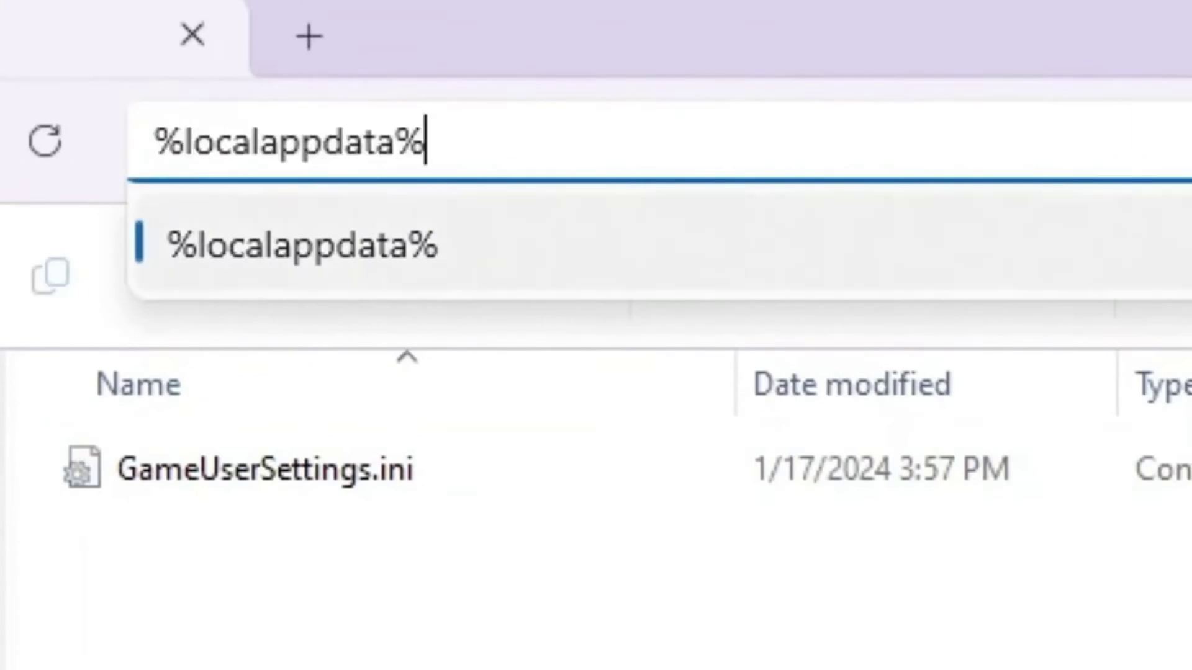
key("Return")
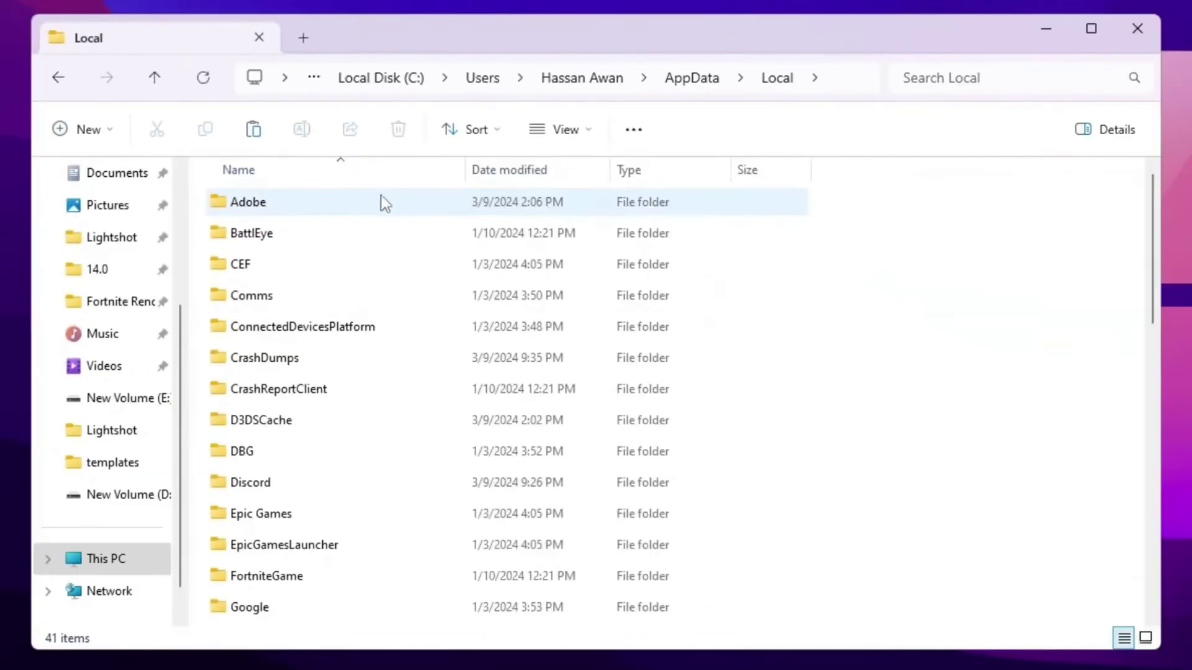
key("f")
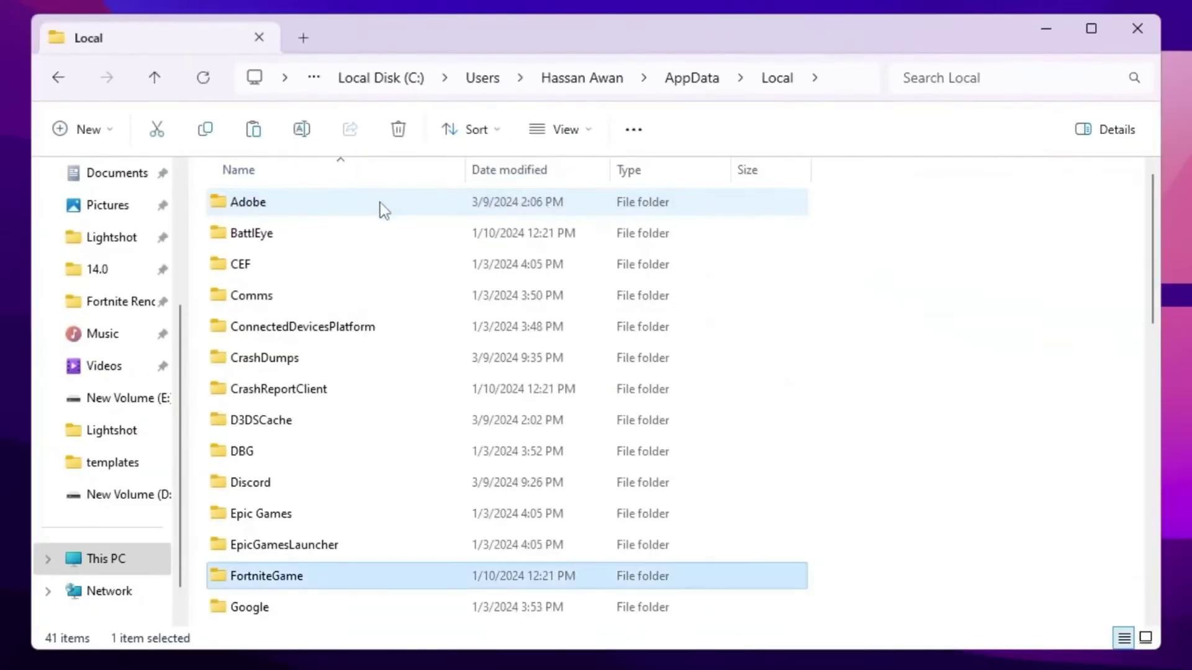
double_click(271, 582)
double_click(268, 211)
double_click(255, 236)
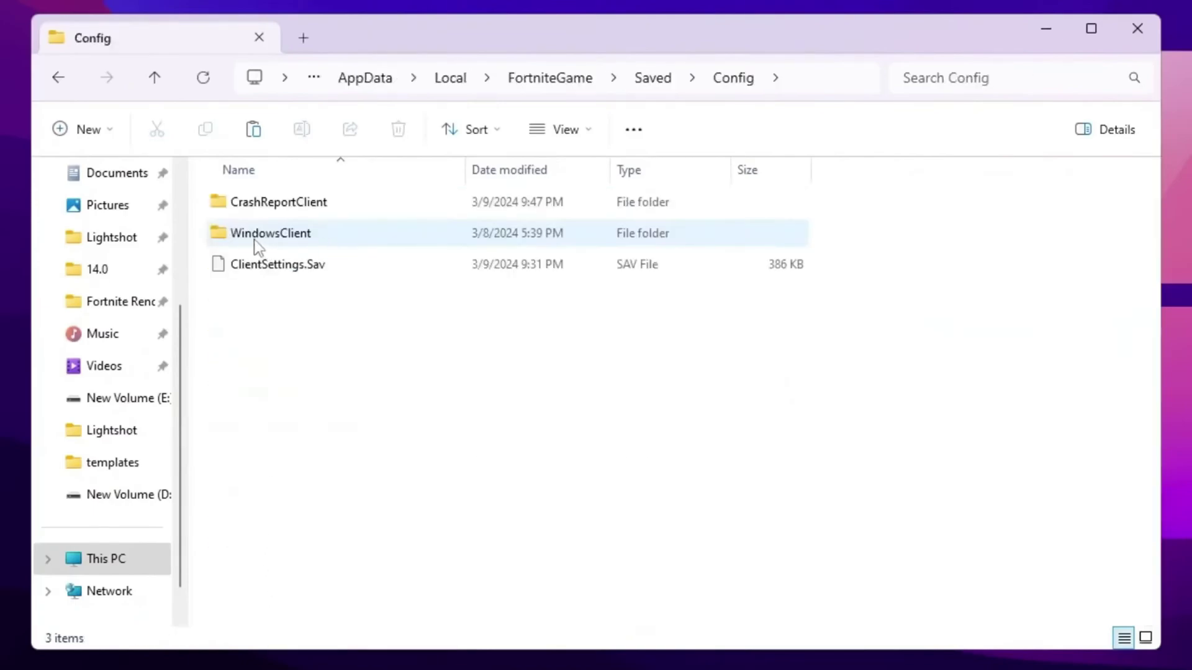
double_click(287, 236)
- Paste GameUserSettings.ini there, replacing the existing file, and close File Explorer
right_click(316, 242)
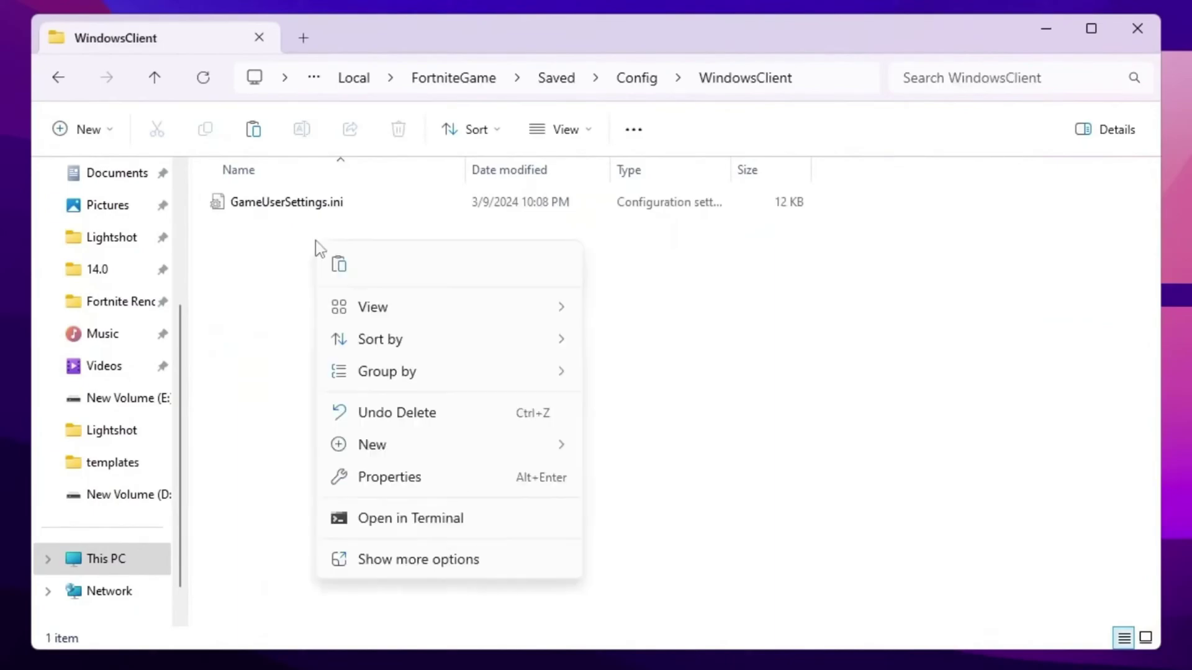
left_click(388, 559)
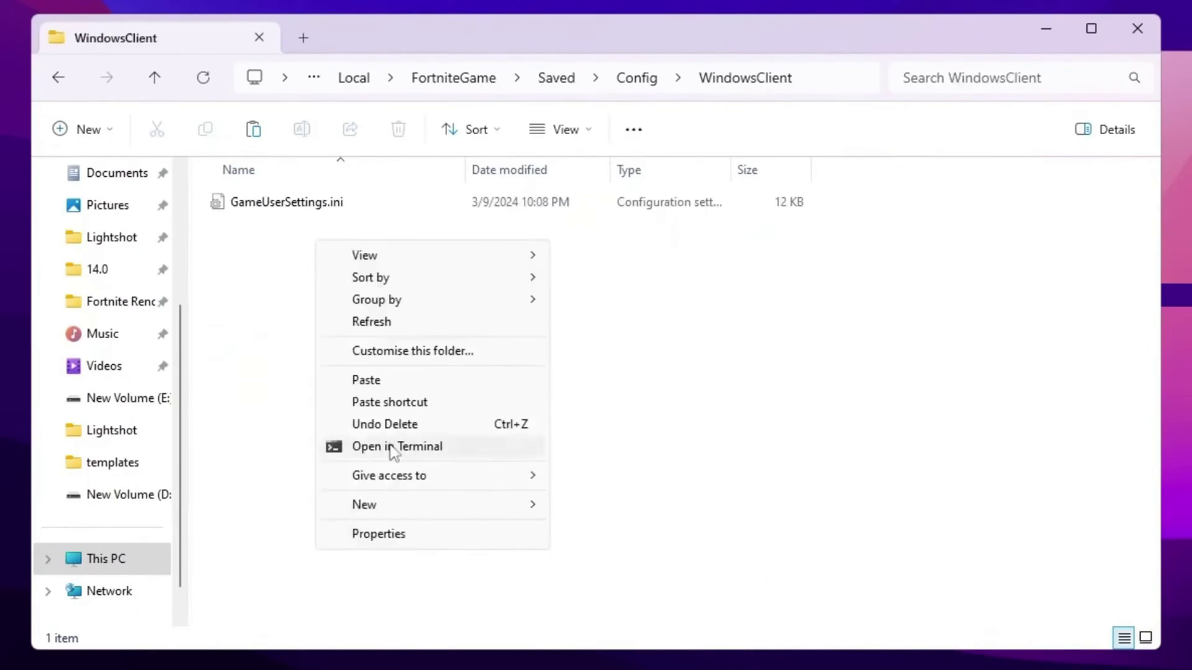
left_click(380, 380)
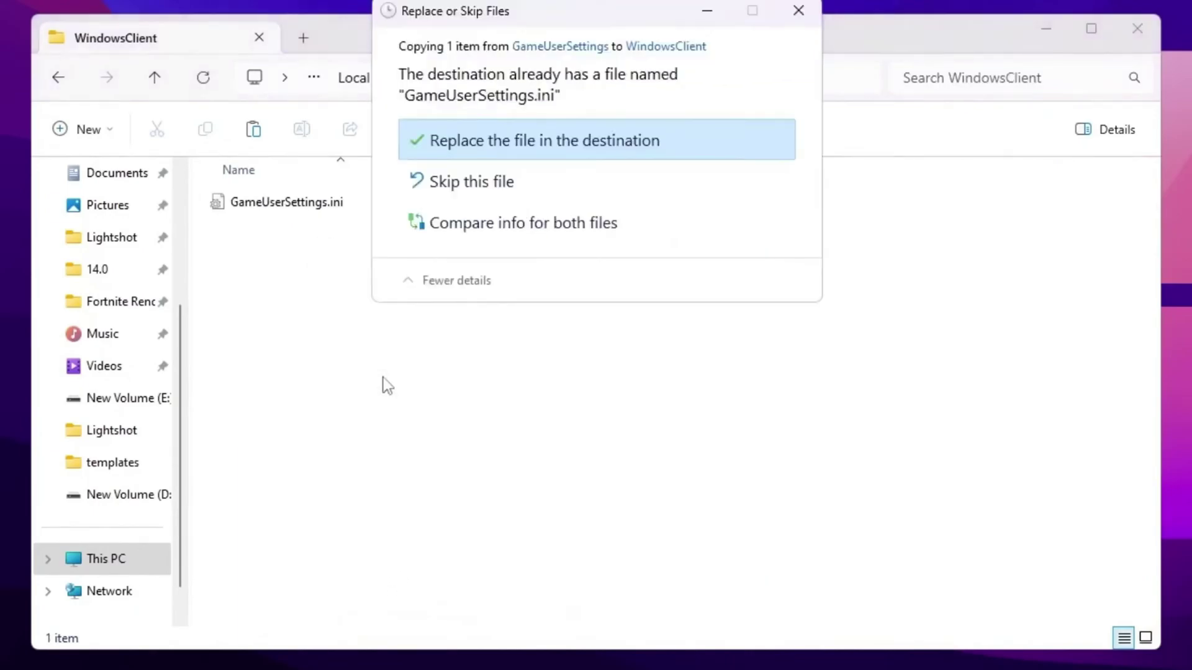
left_click(485, 144)
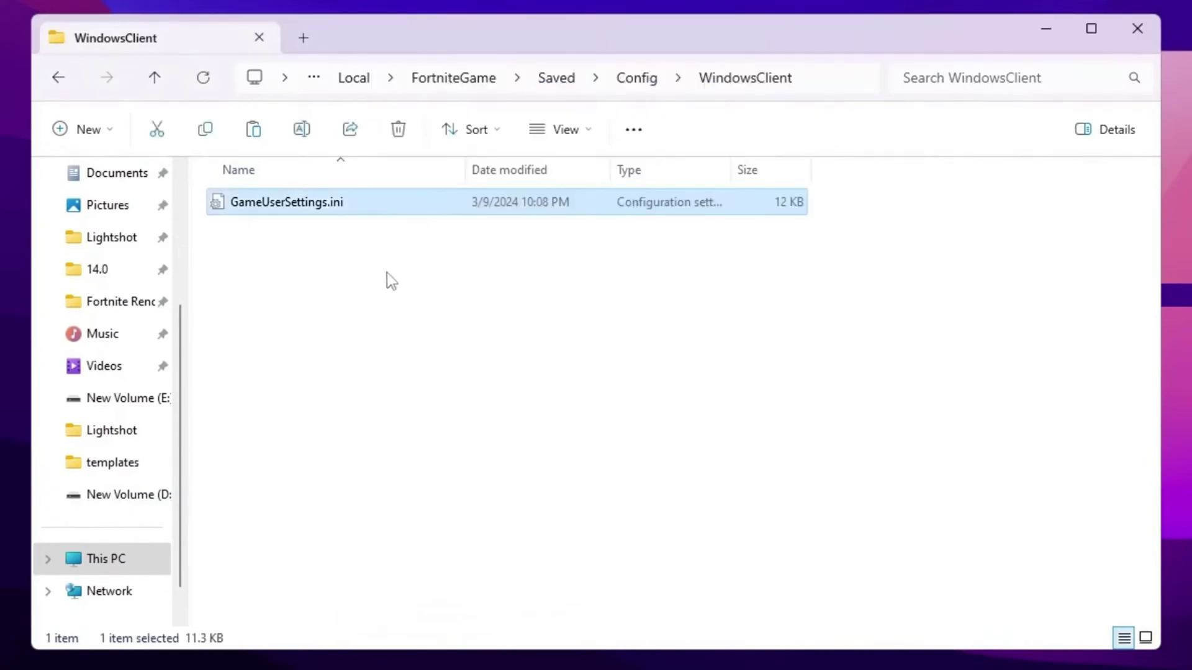
left_click(1137, 31)
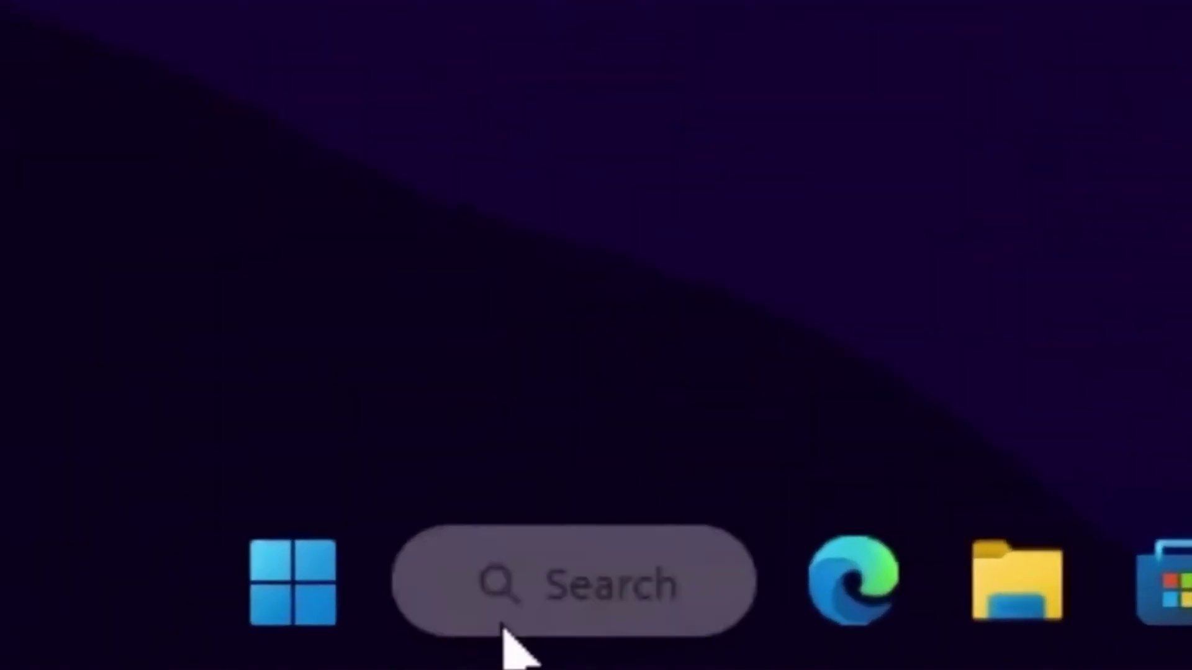
- Search Windows for 'power' to reach the Bitsum Highest Performance plan's settings page
left_click(476, 659)
type("power")
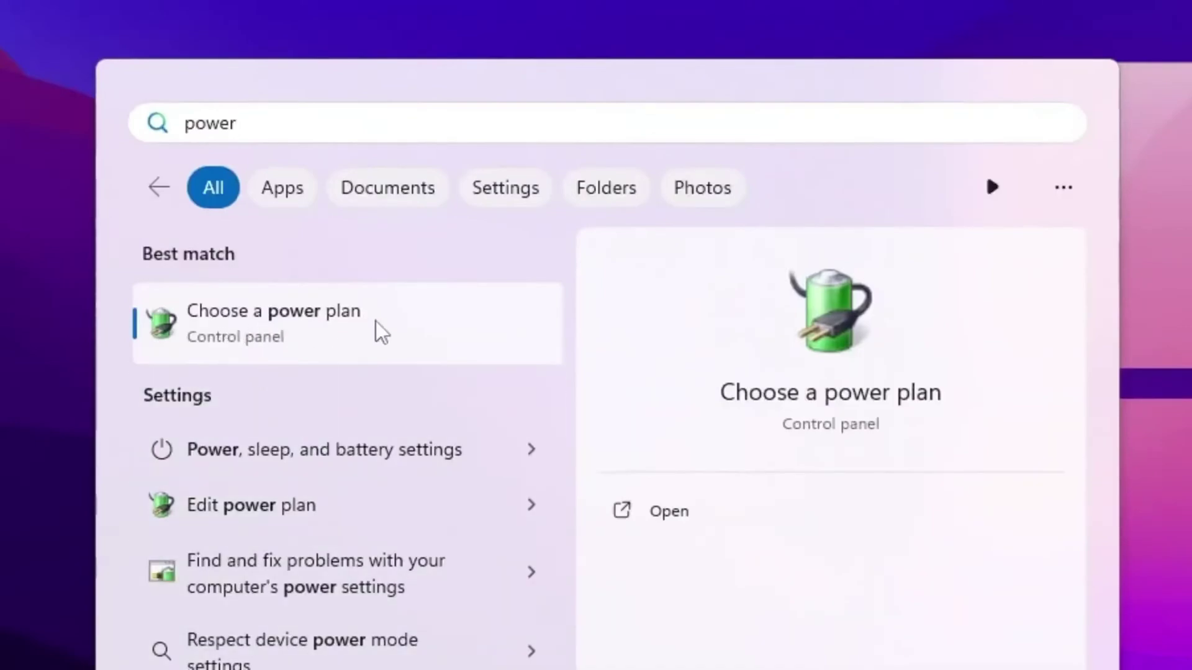
left_click(369, 314)
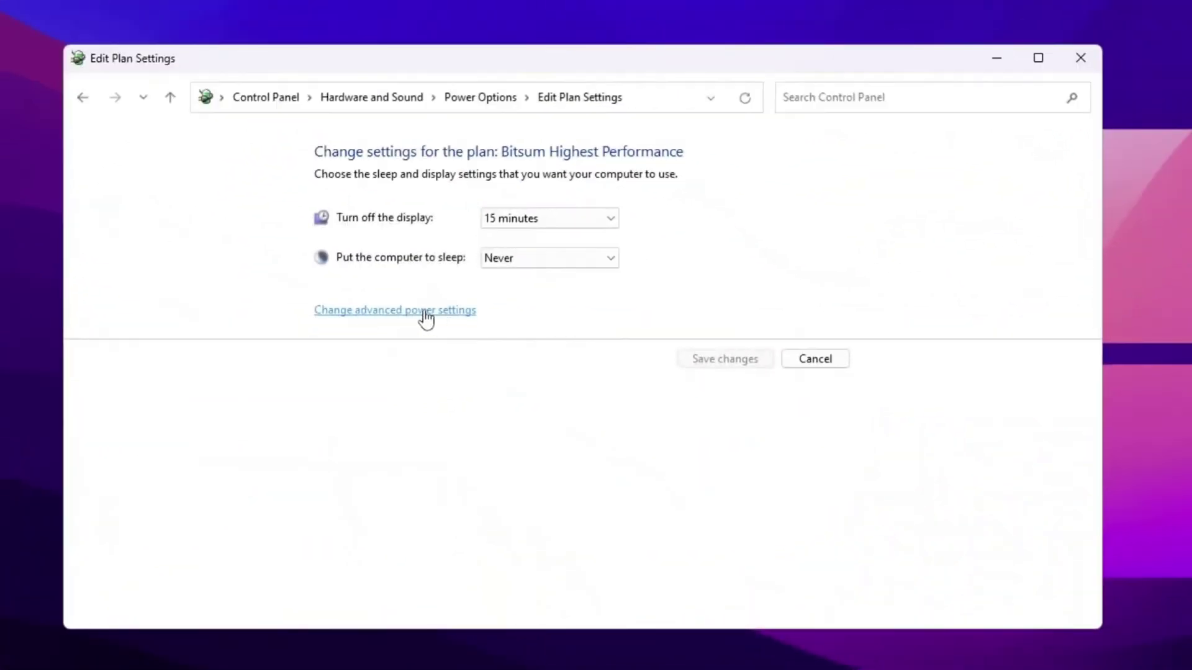
- Set minimum and maximum processor state to 100% in the plan's advanced power settings
left_click(425, 318)
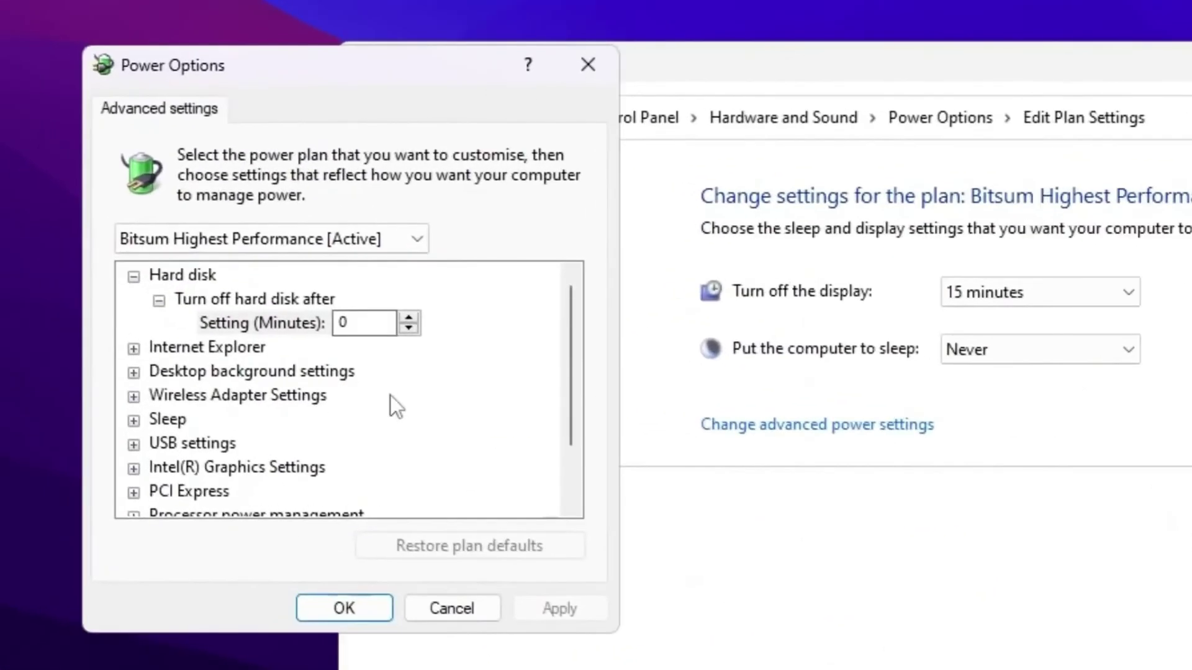
scroll(100, 304, "down", 1)
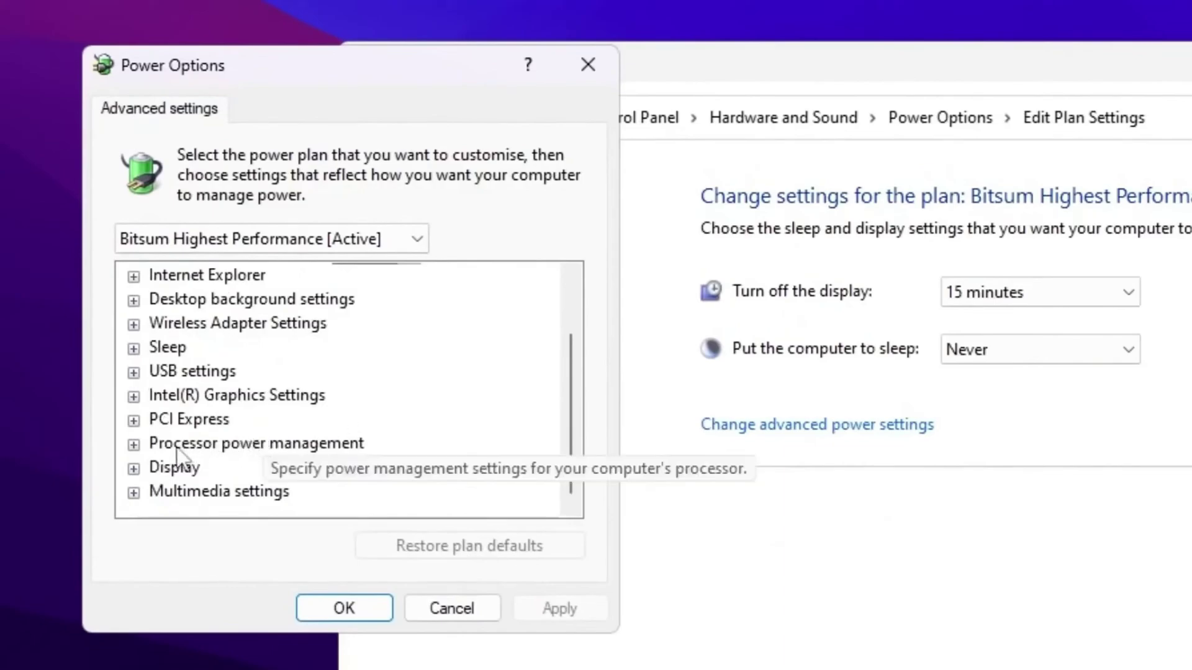
left_click(132, 445)
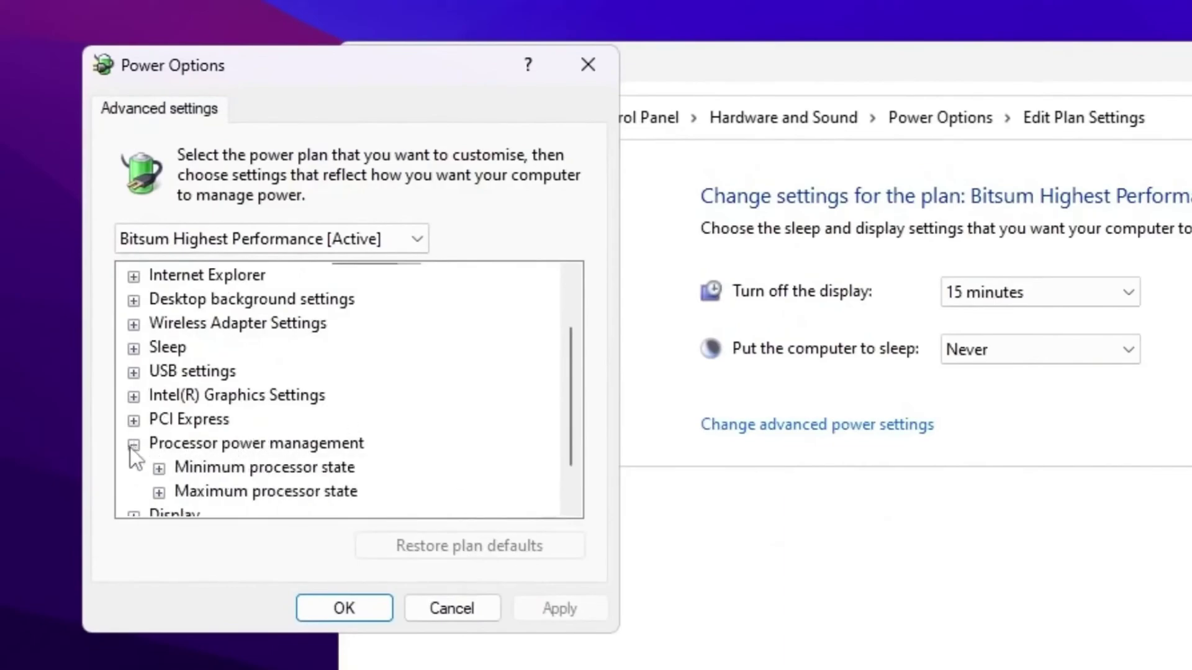
left_click(160, 469)
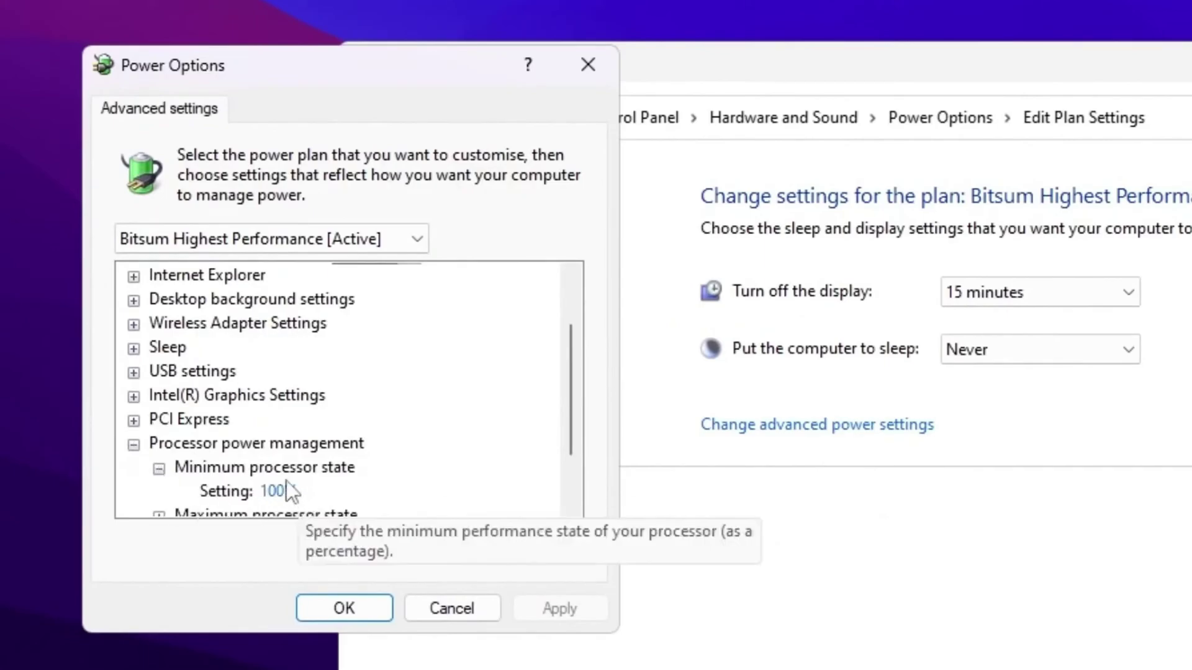
scroll(286, 480, "down", 1)
left_click(158, 444)
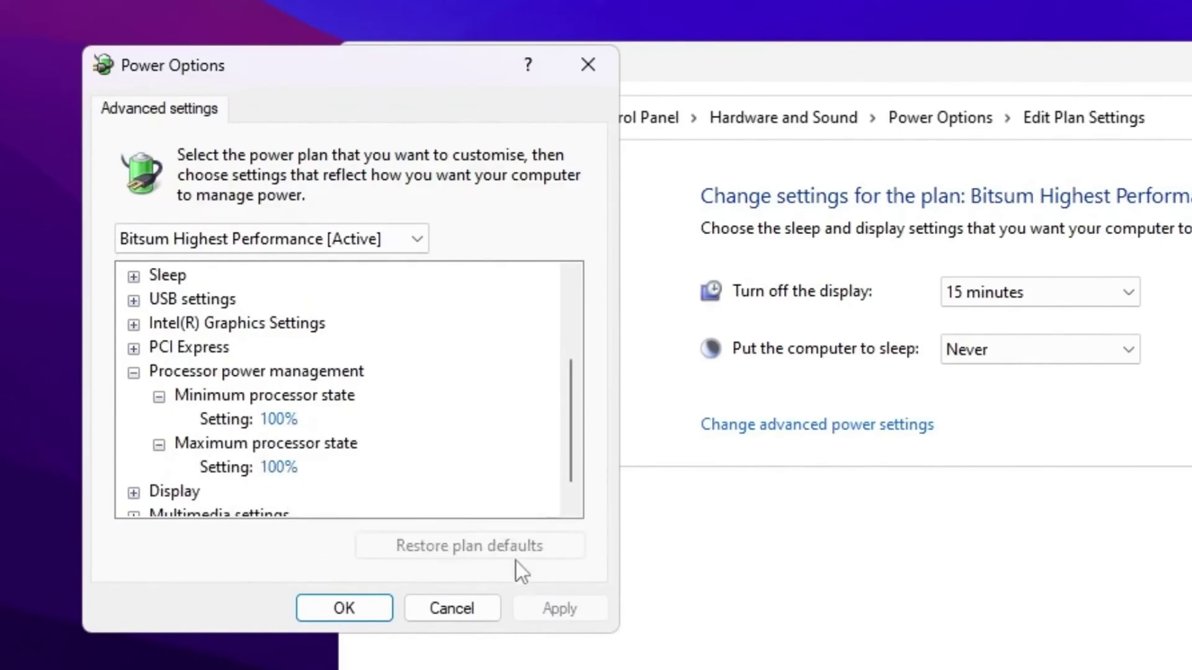
left_click(362, 612)
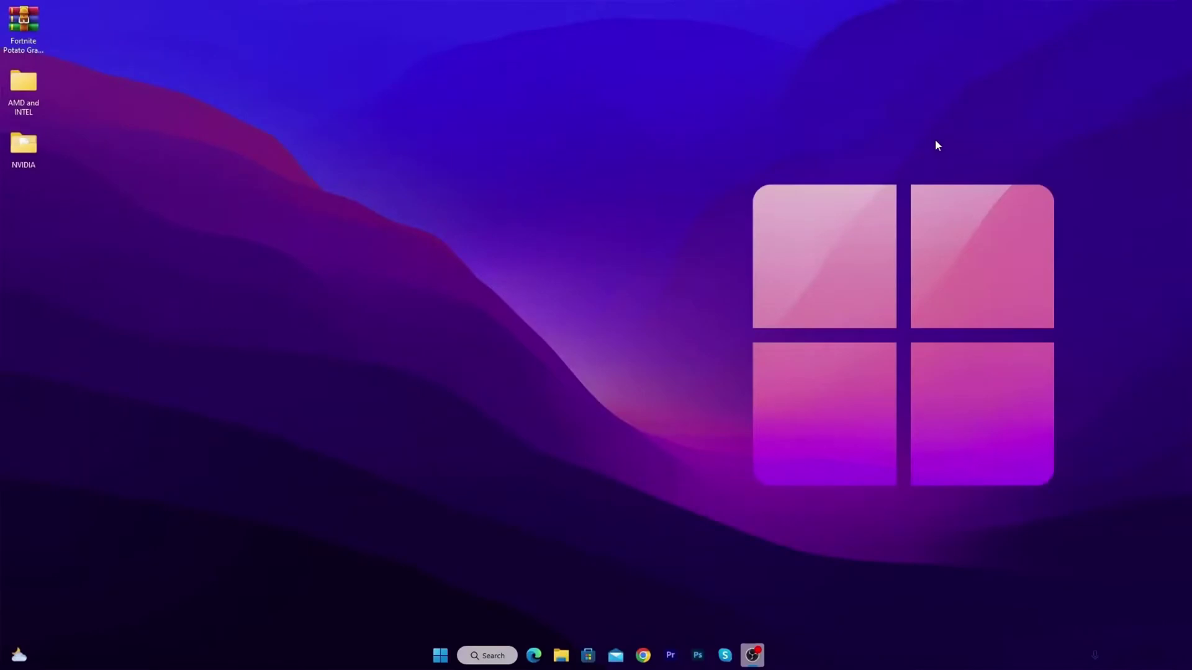
- Launch the Local Group Policy Editor from the Run prompt with gpedit.msc
key("super+r")
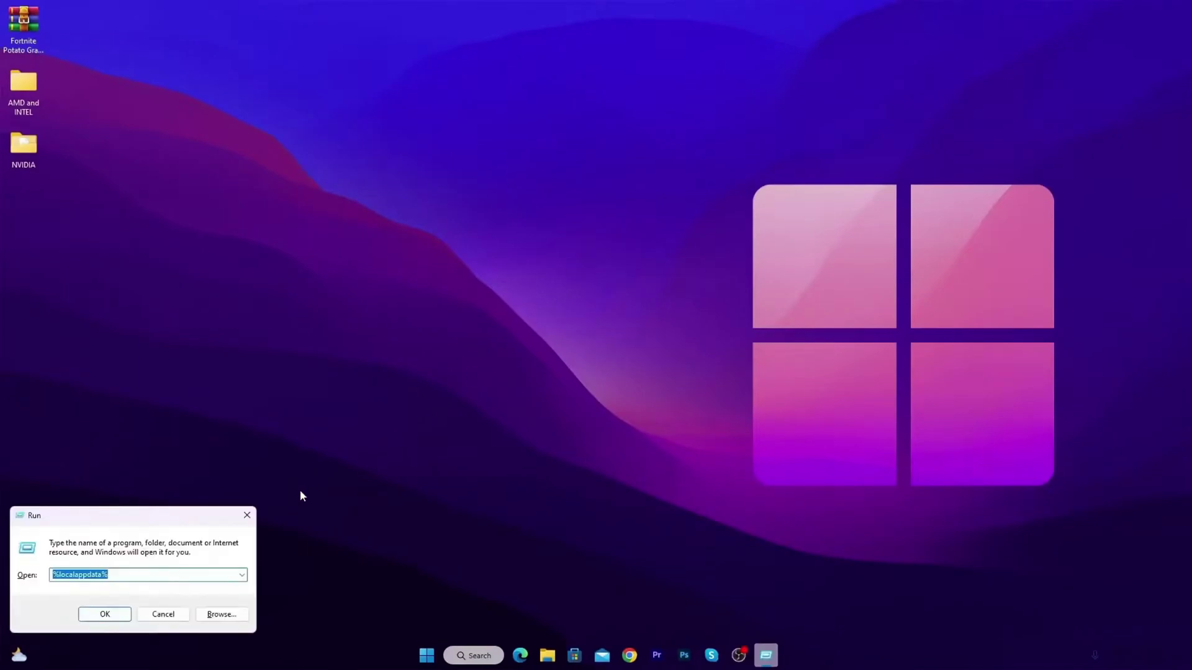
left_click_drag(156, 516, 627, 236)
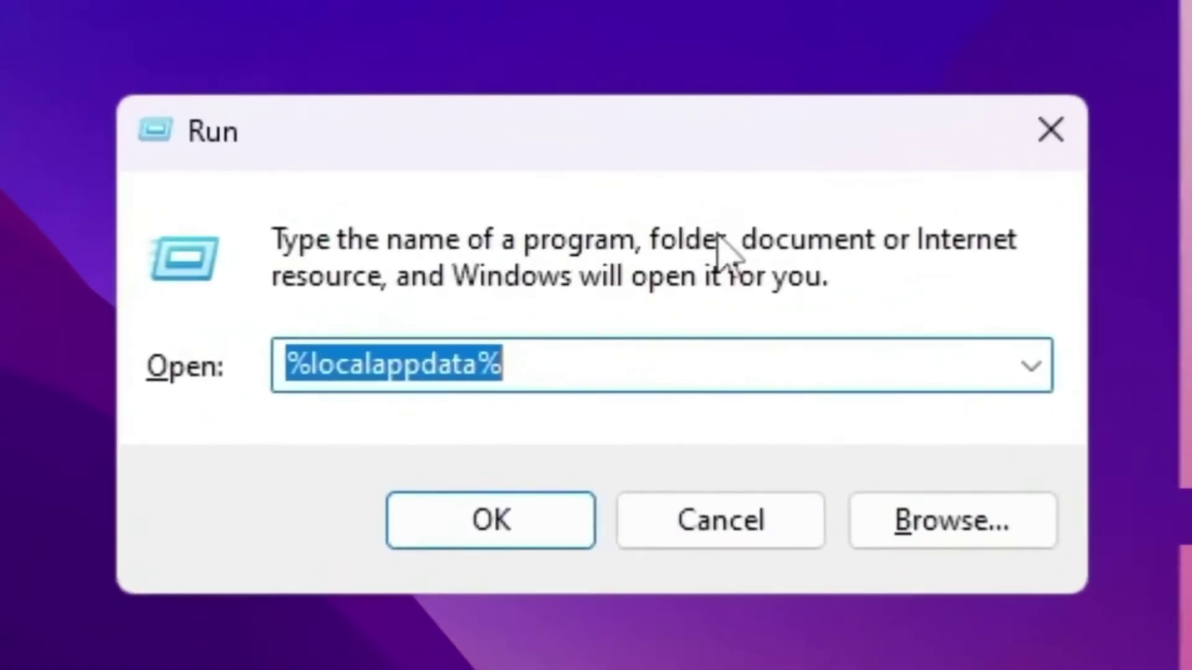
type("gp")
key("Down")
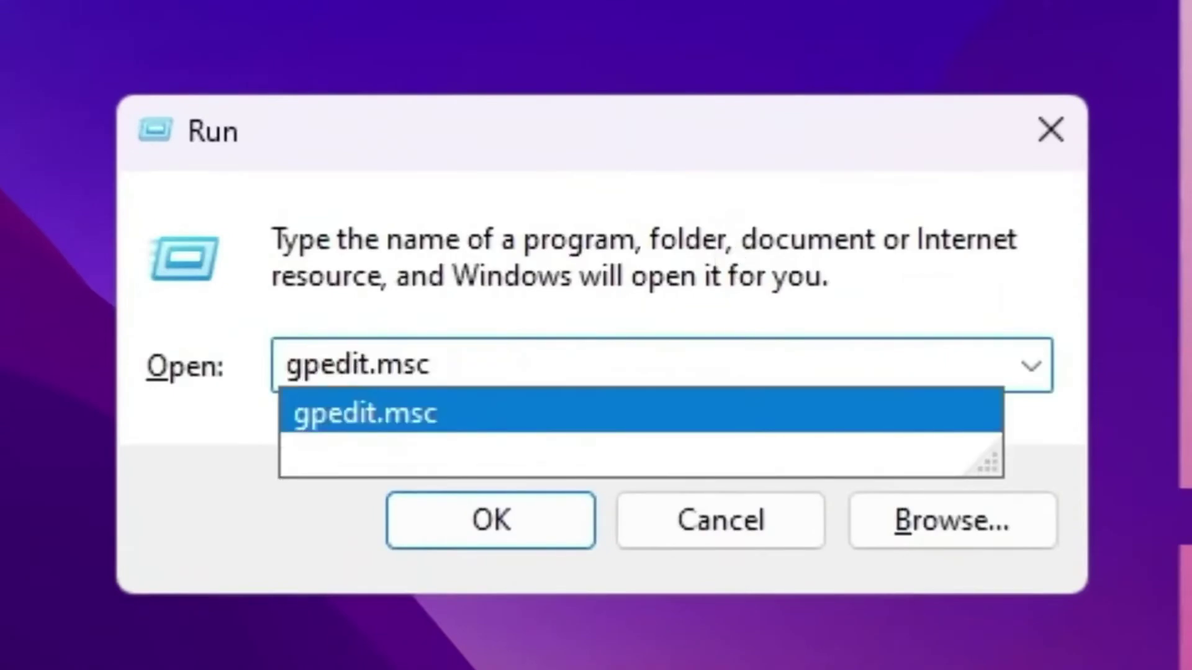
key("Return")
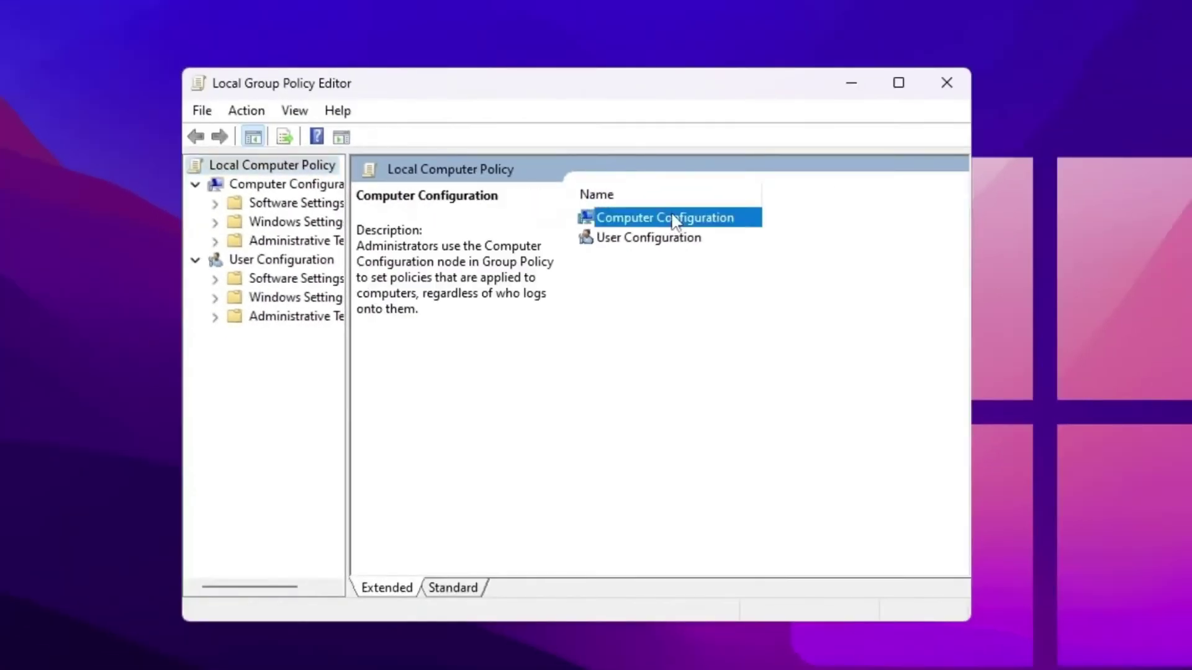
- Under App Privacy, set 'Let Windows apps run in the background' to Force Deny for all apps
double_click(754, 151)
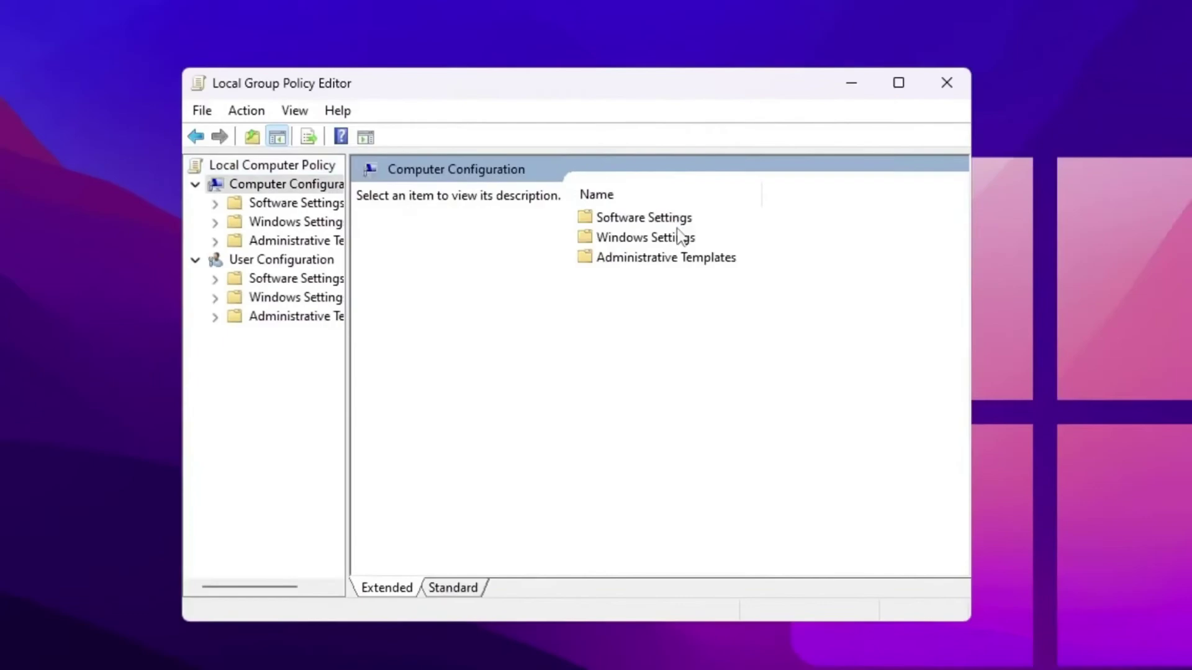
double_click(642, 269)
double_click(642, 358)
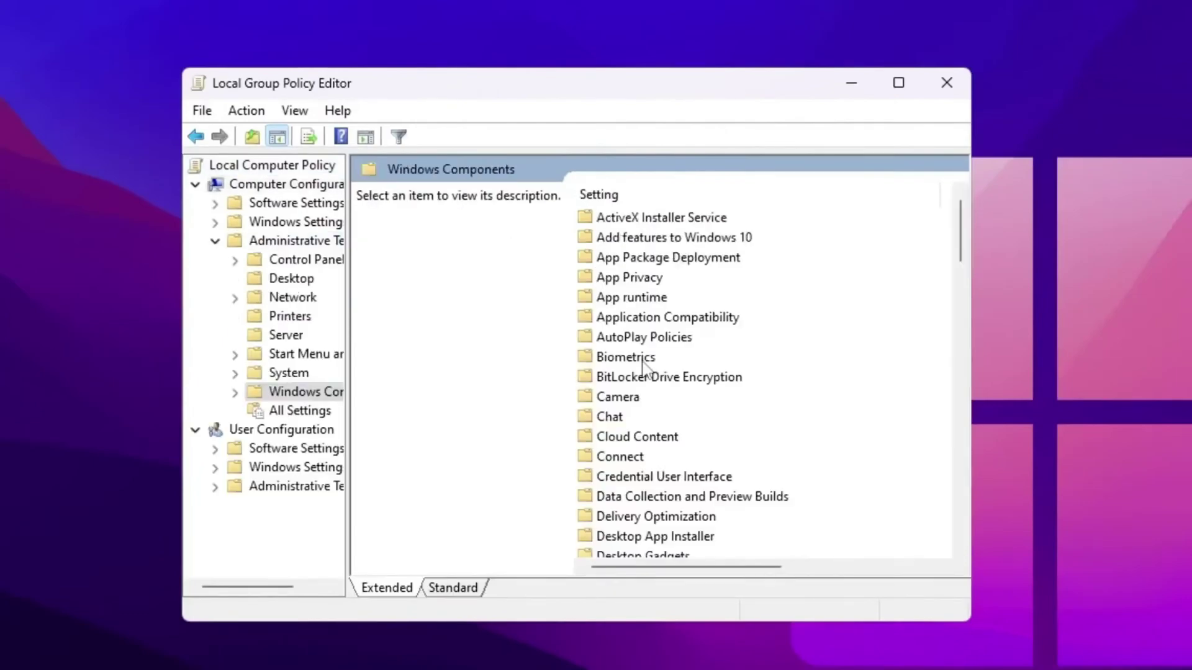
double_click(636, 279)
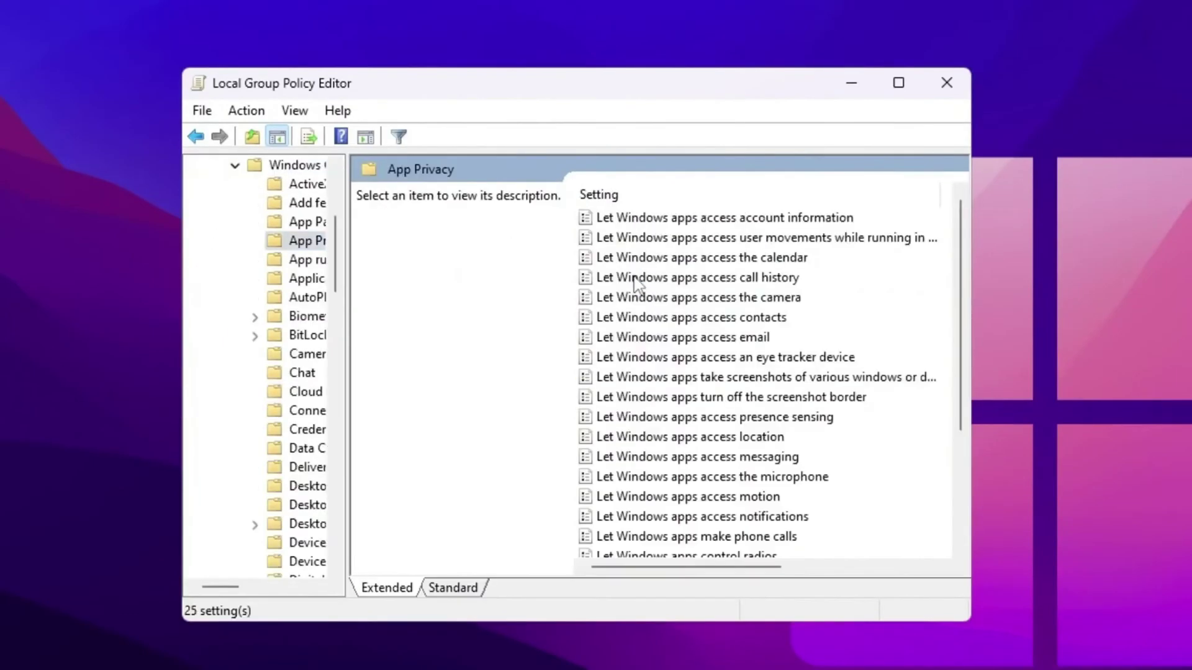
scroll(637, 284, "down", 3)
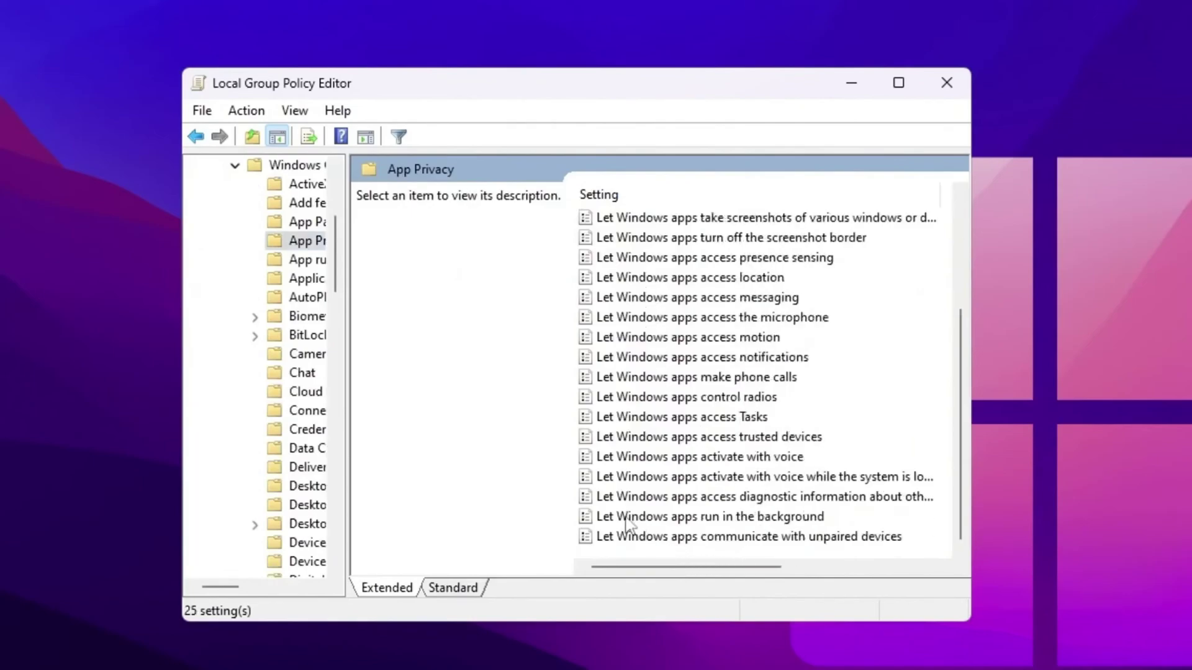
double_click(628, 523)
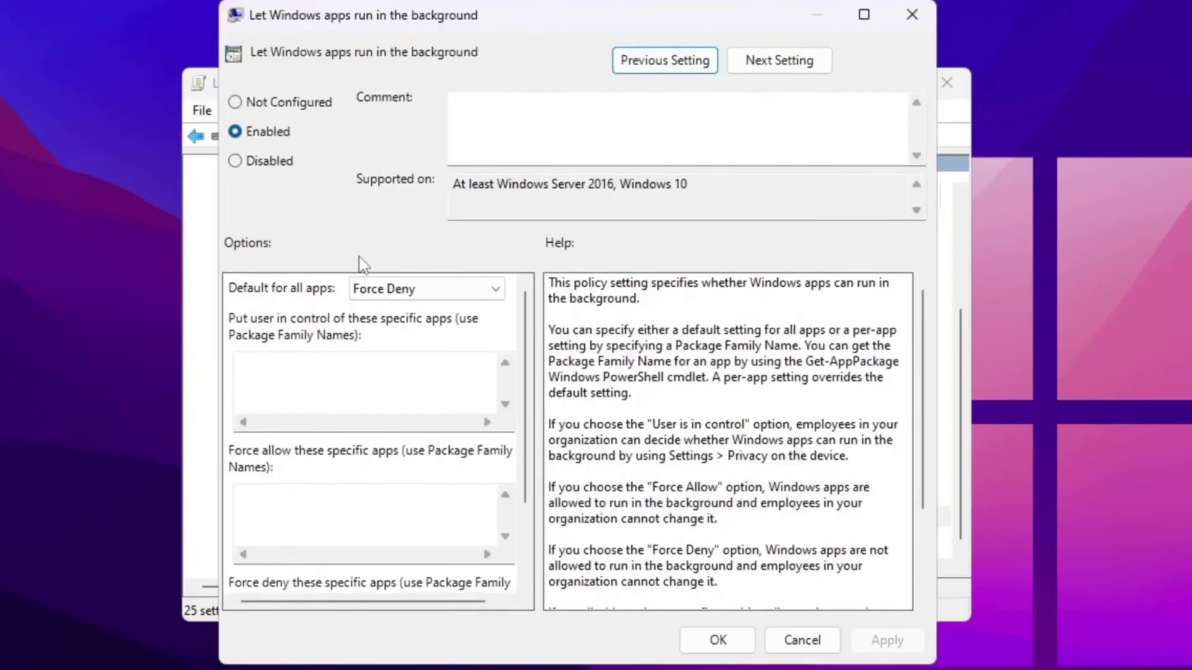
left_click(386, 302)
left_click(376, 340)
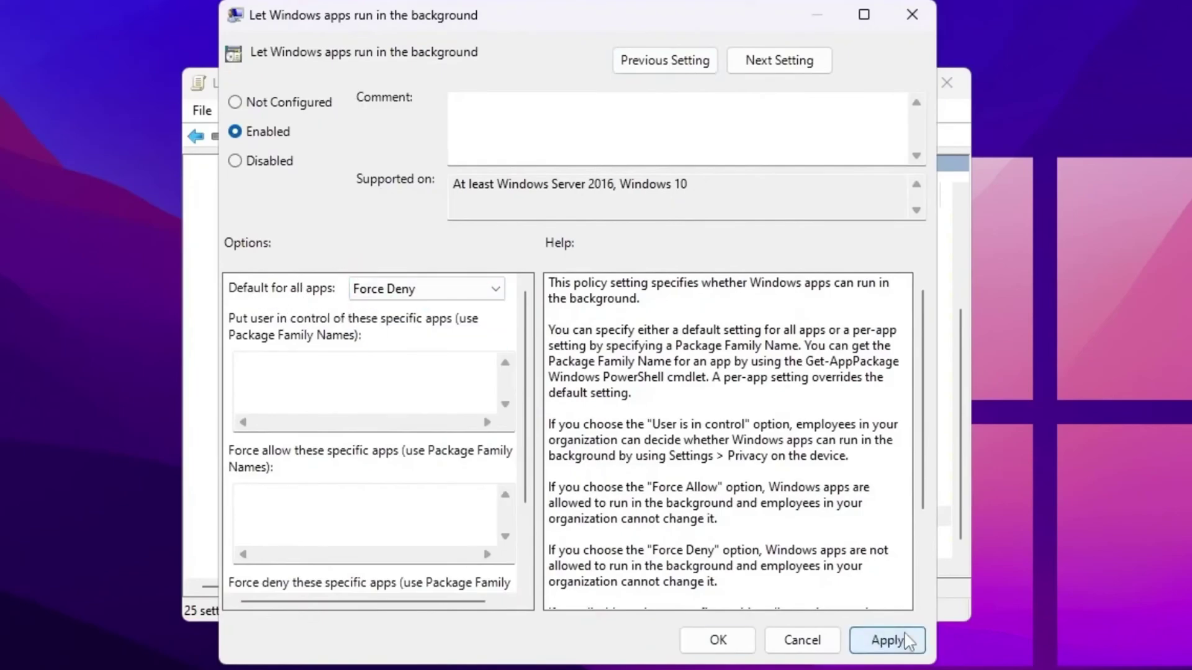
left_click(718, 639)
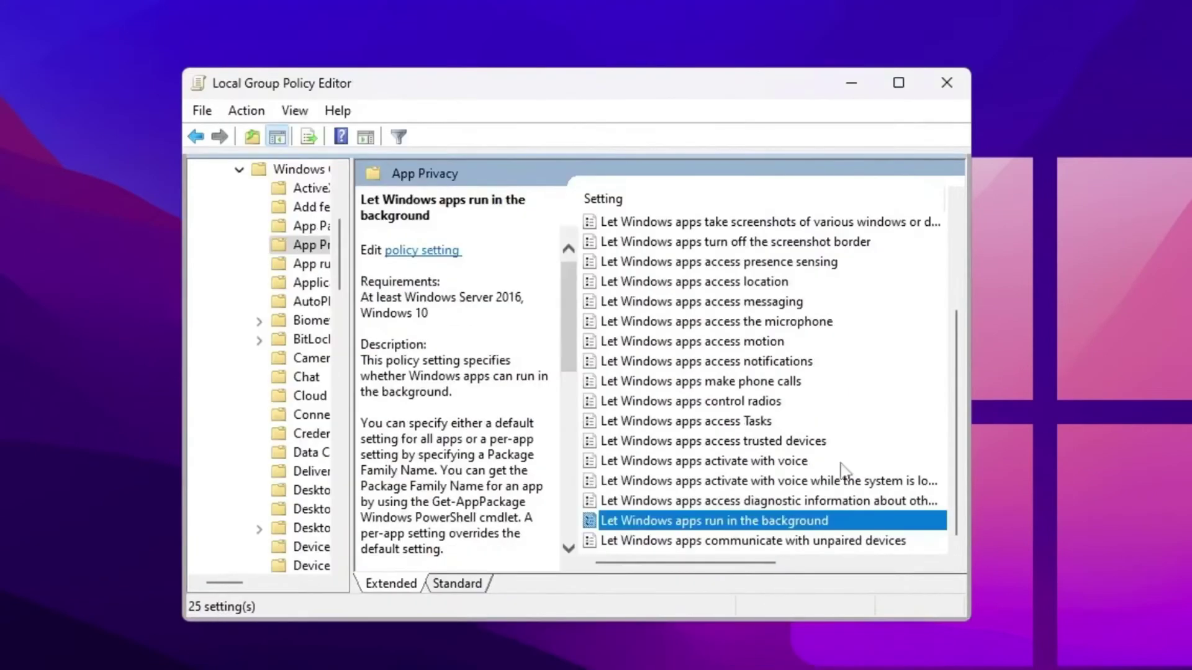
left_click(945, 93)
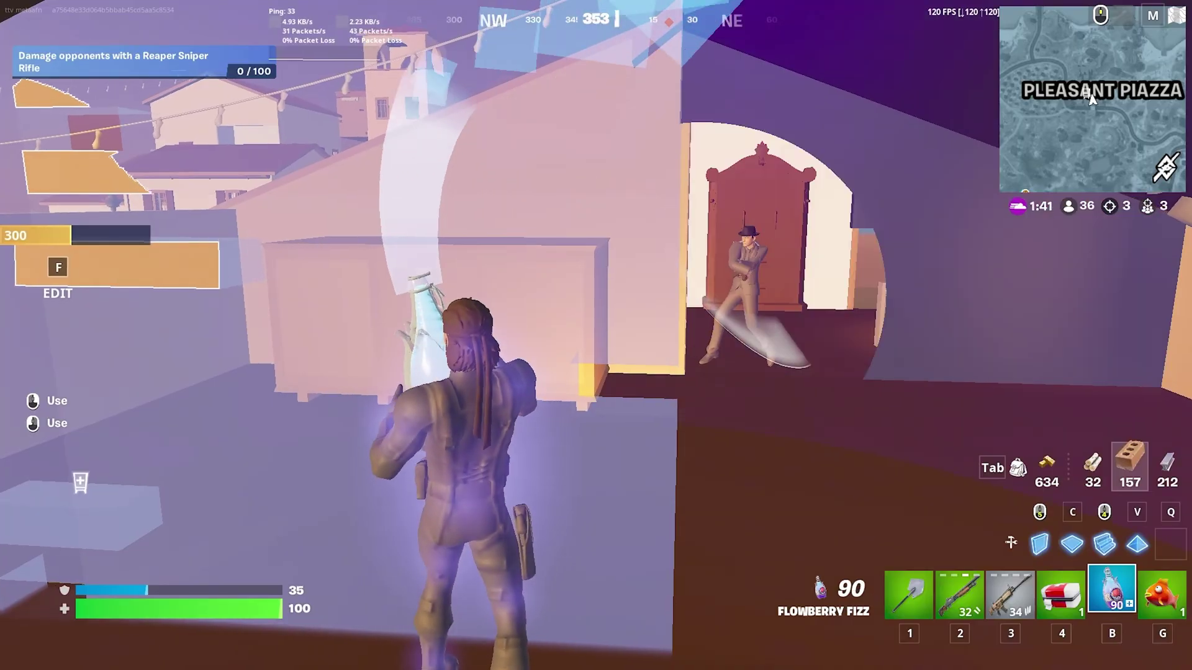